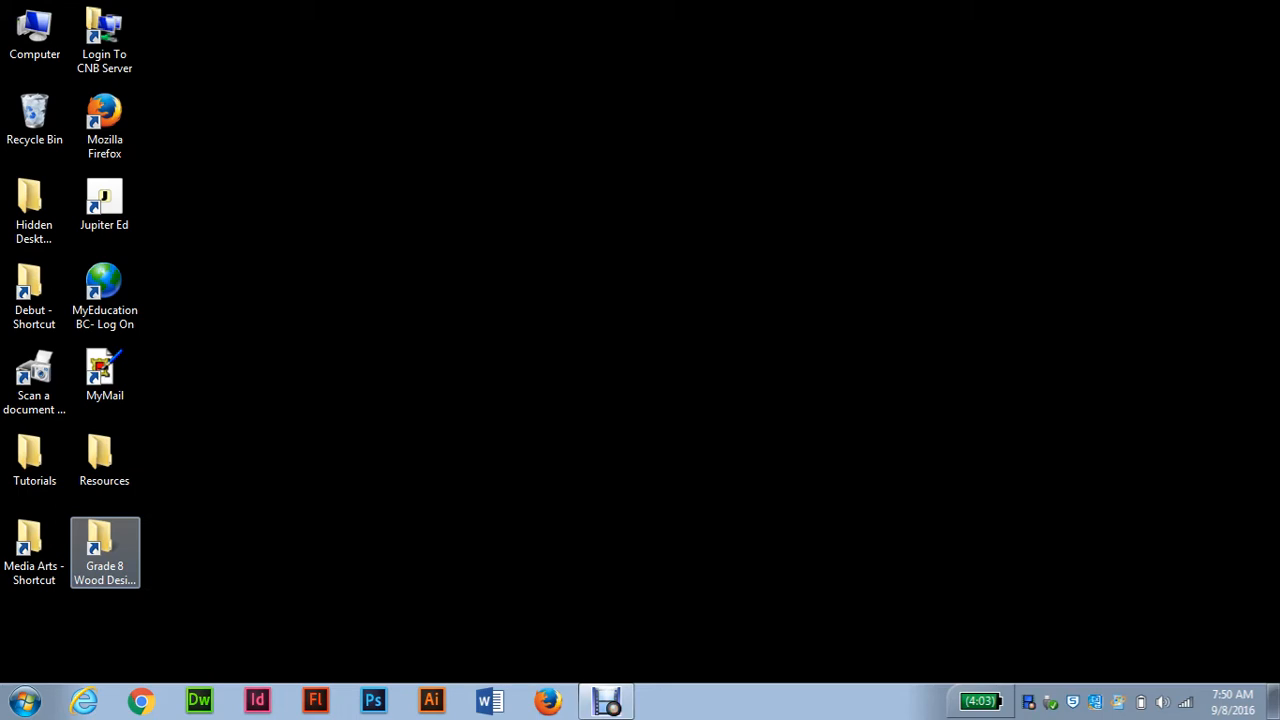
Step: Copy the scan lesson bitmap from the Grade 8 Wood Design folder to the desktop
double_click(105, 550)
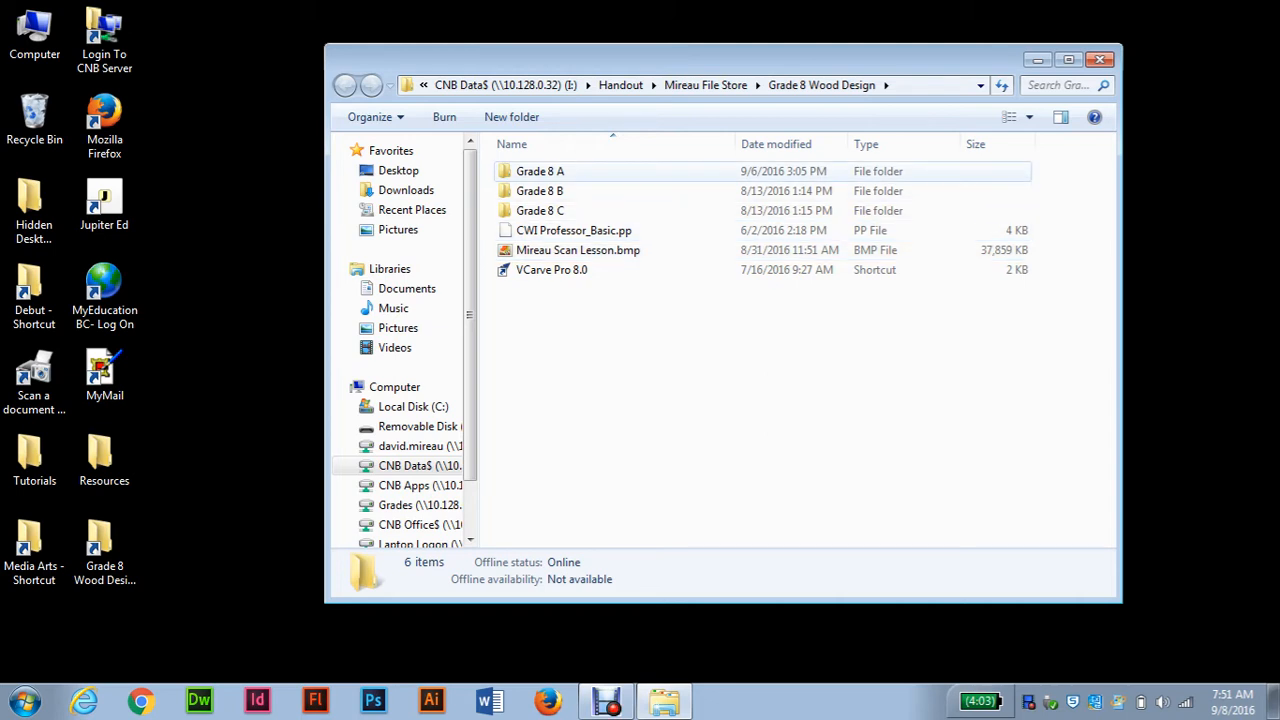
double_click(540, 171)
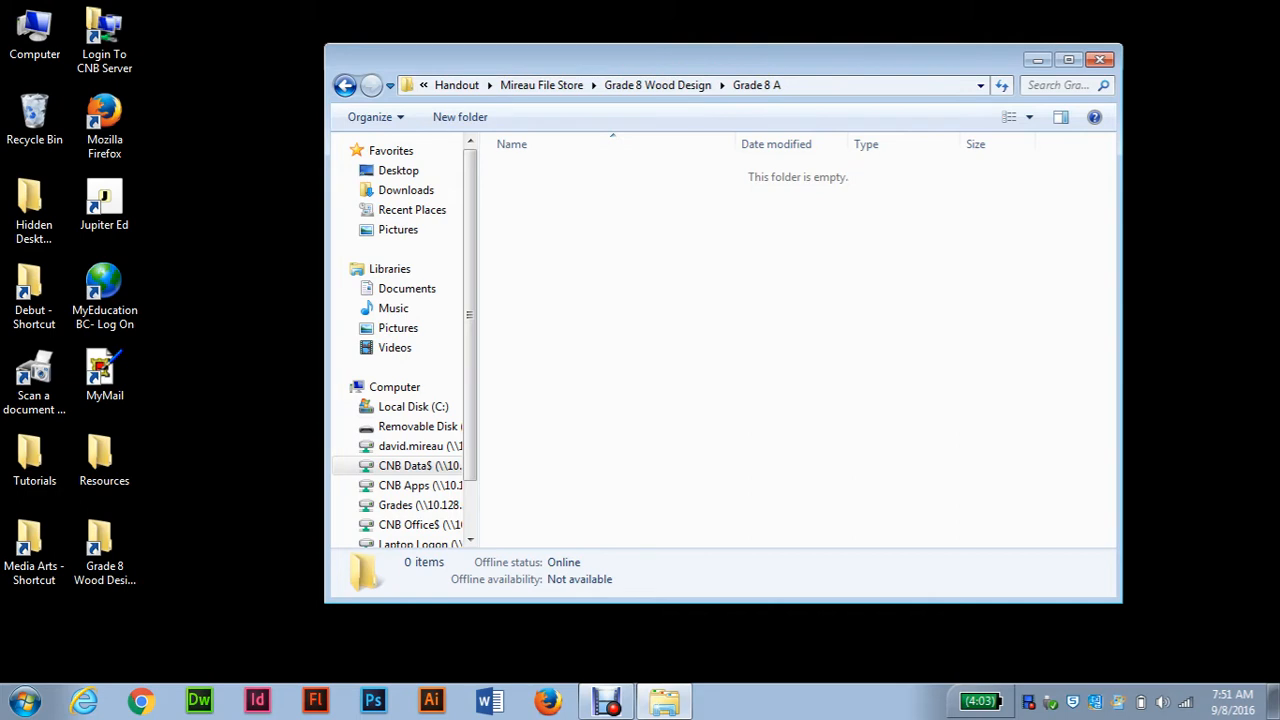
key("alt+Left")
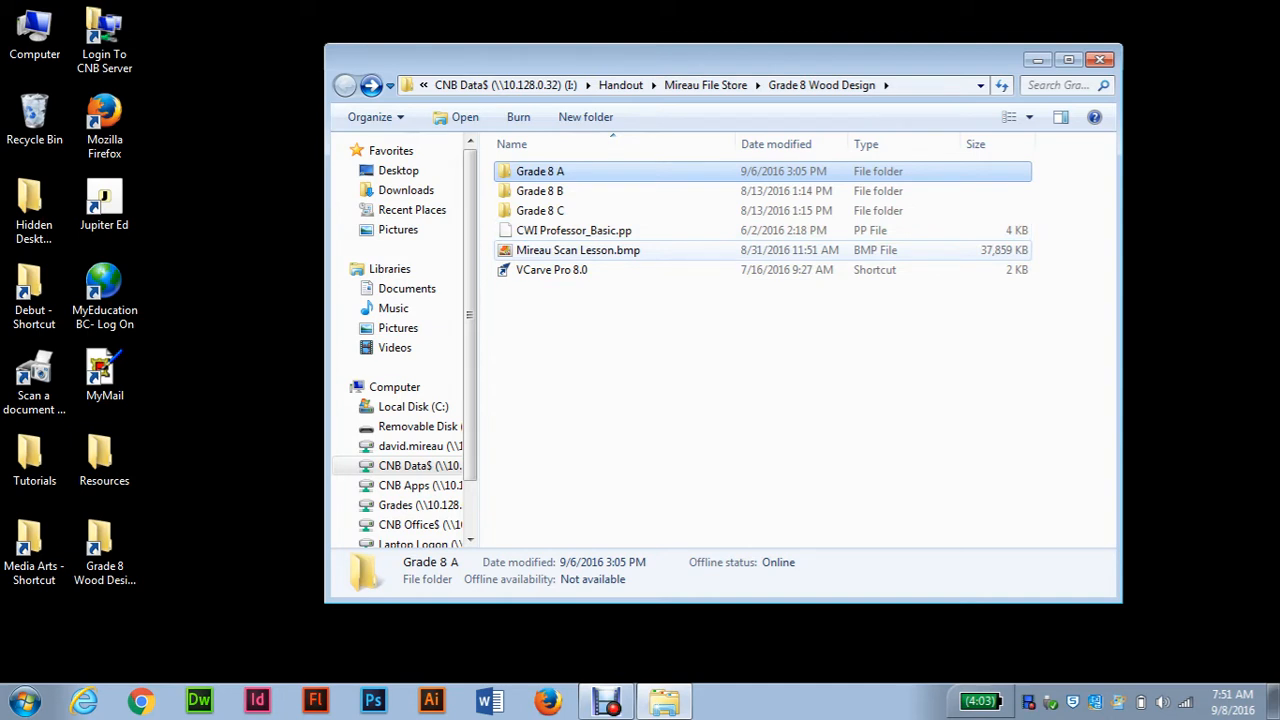
left_click(578, 250)
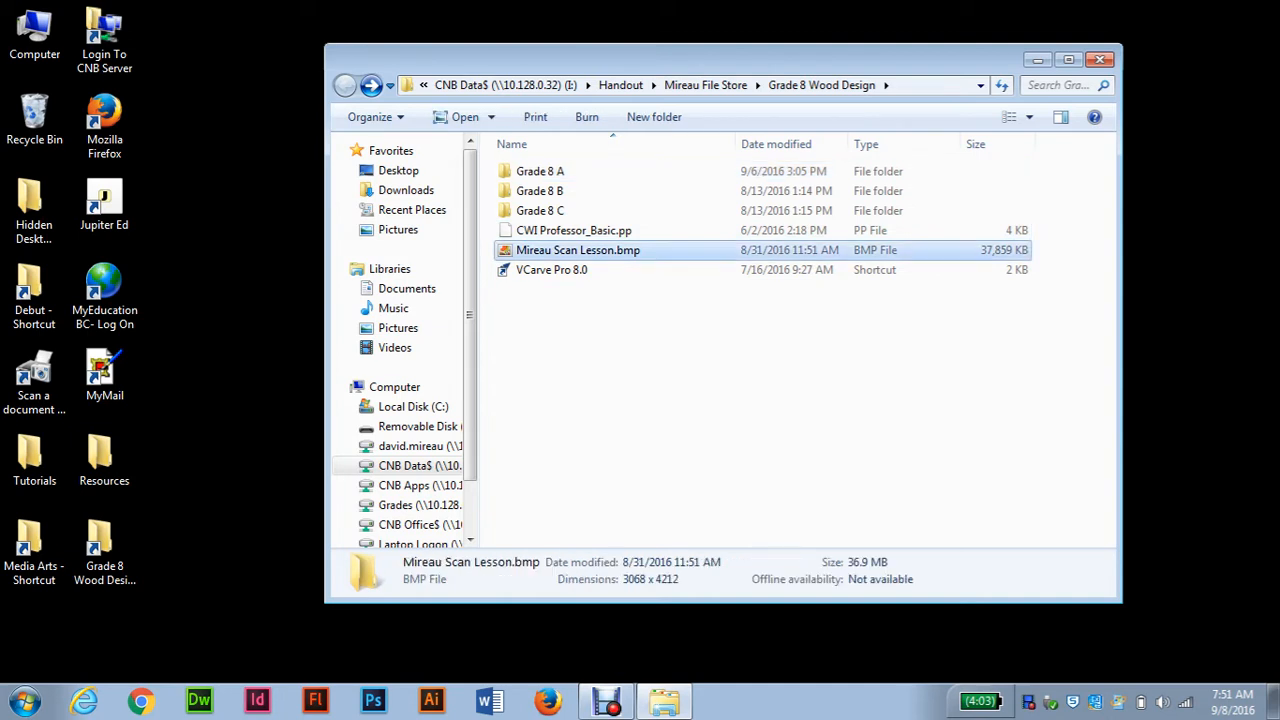
left_click(104, 548)
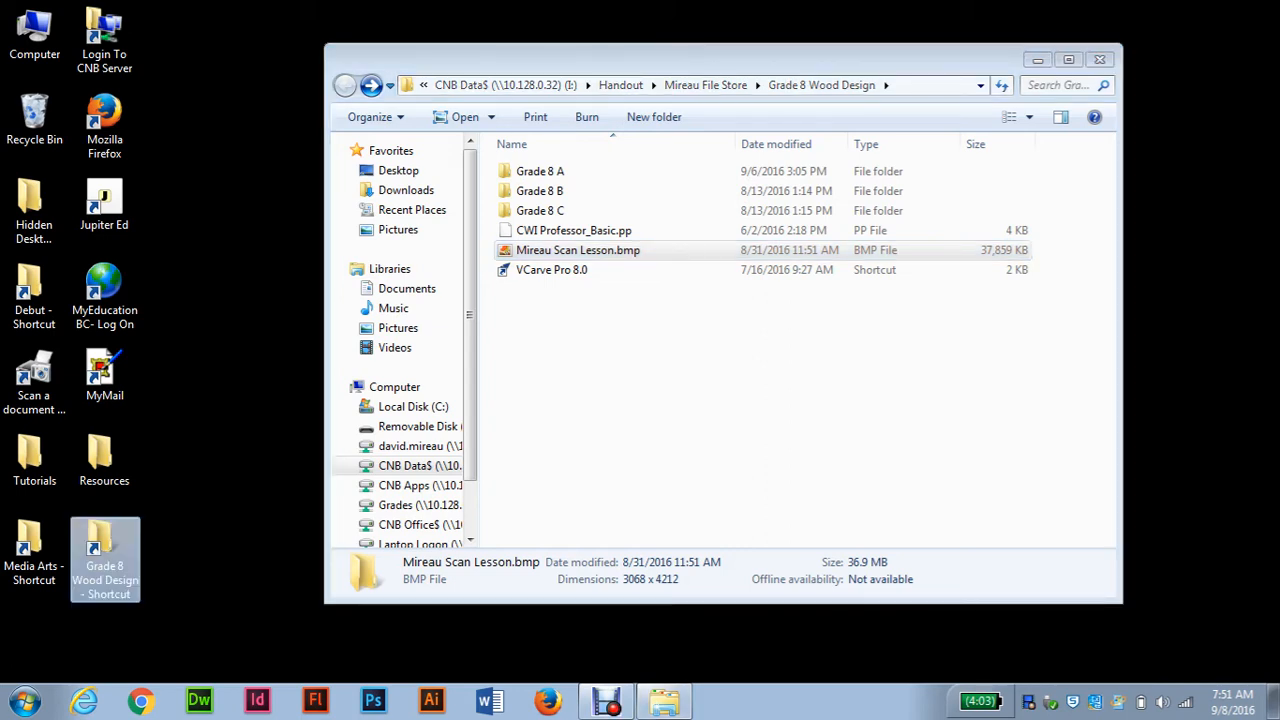
key("ctrl+v")
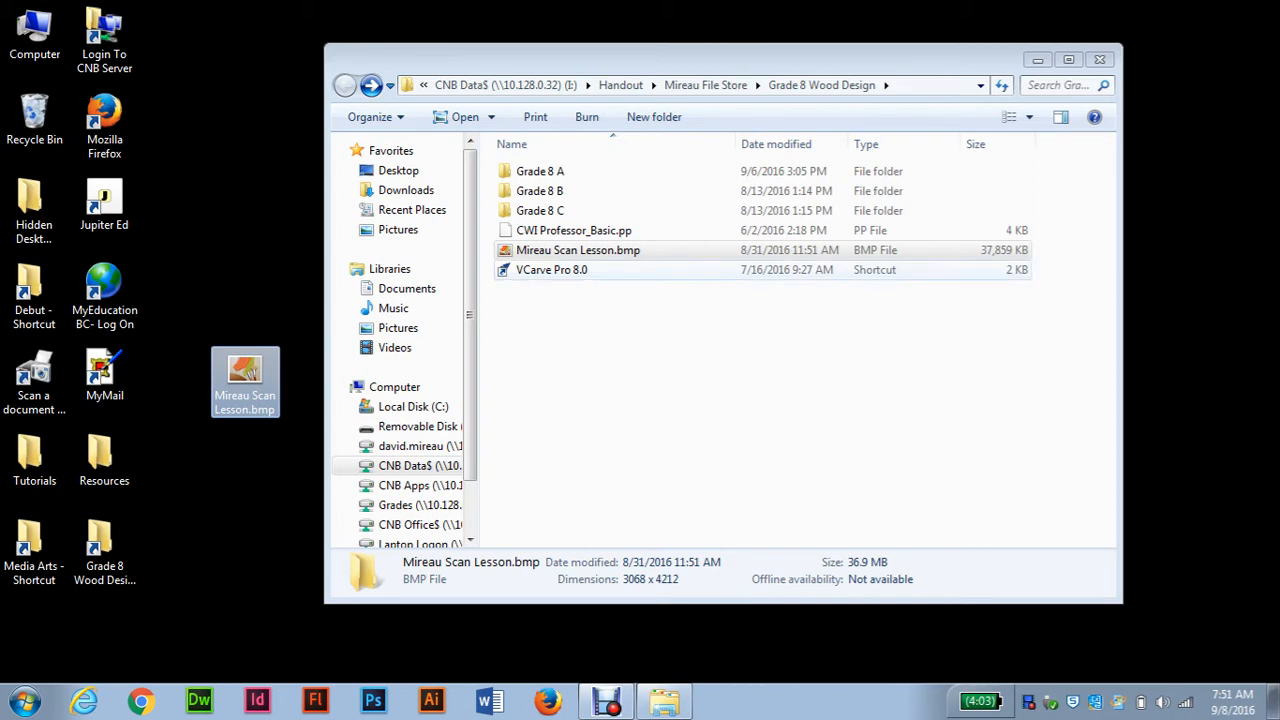
Step: Launch VCarve Pro 8.0 and create a new 11 by 11 inch job, 0.75 inches thick, with Z zero at the material's top surface
left_click(552, 270)
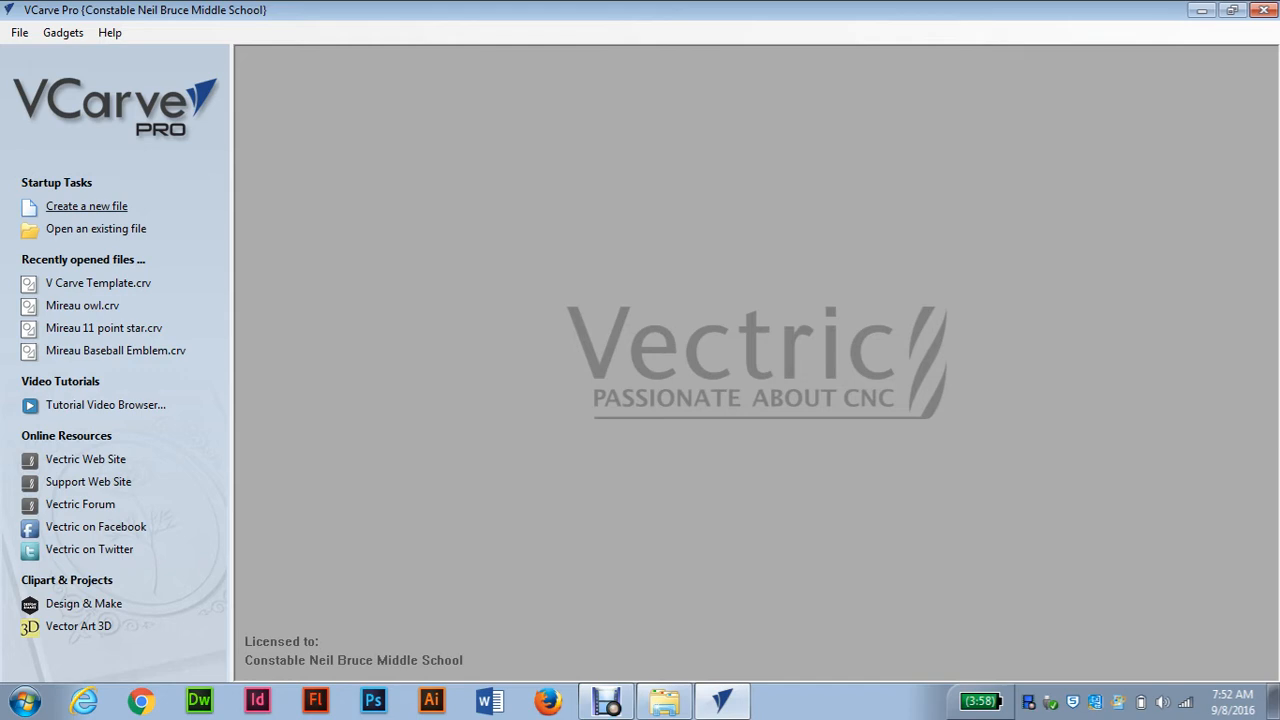
left_click(86, 206)
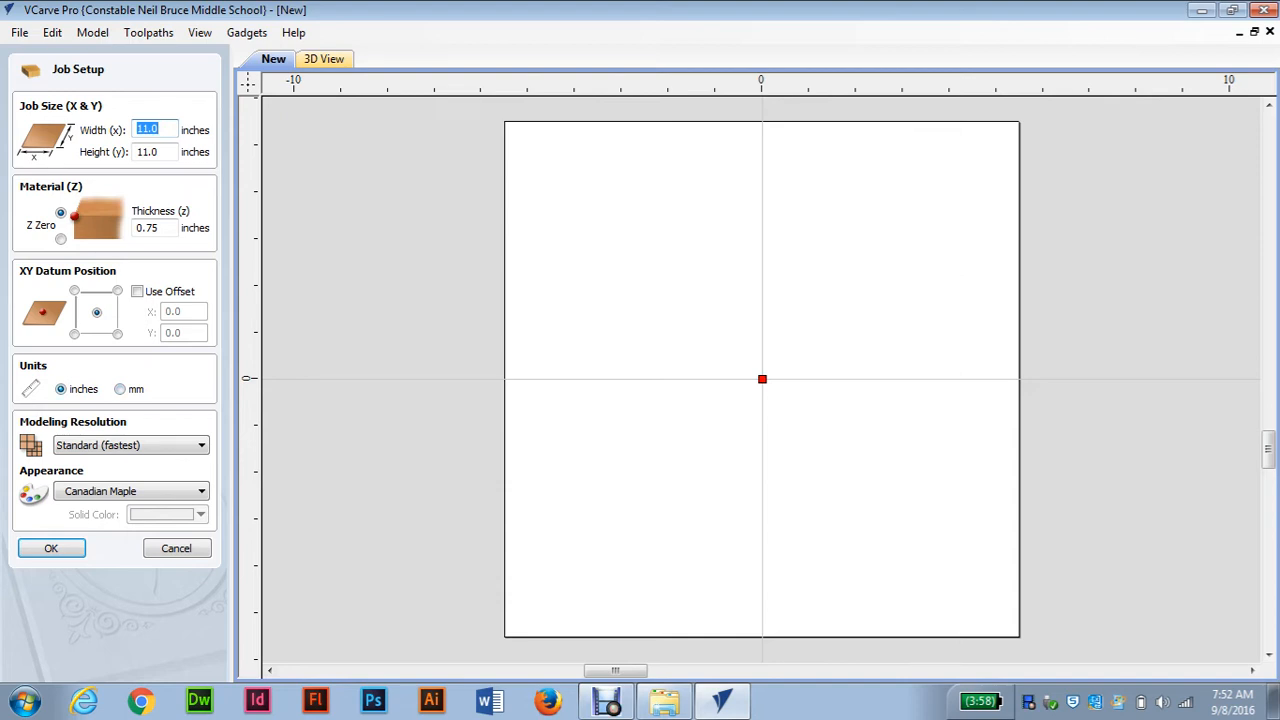
left_click(120, 389)
left_click(61, 389)
left_click(61, 239)
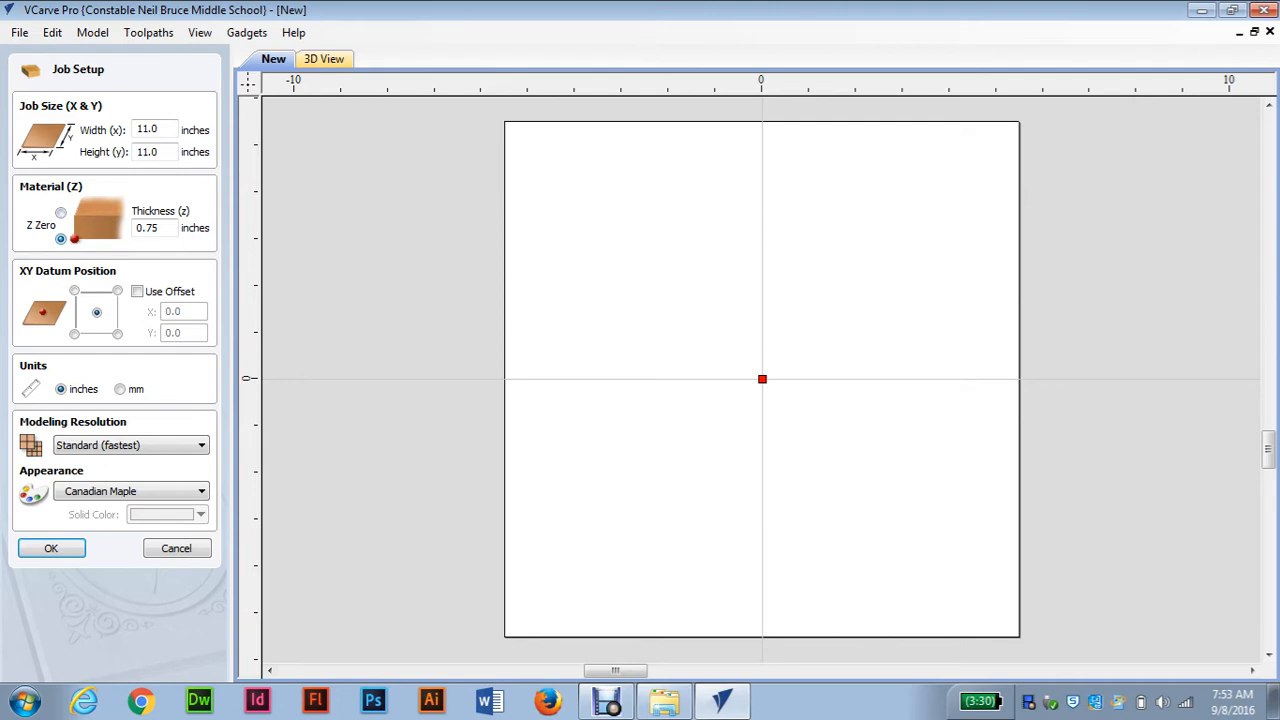
left_click(61, 213)
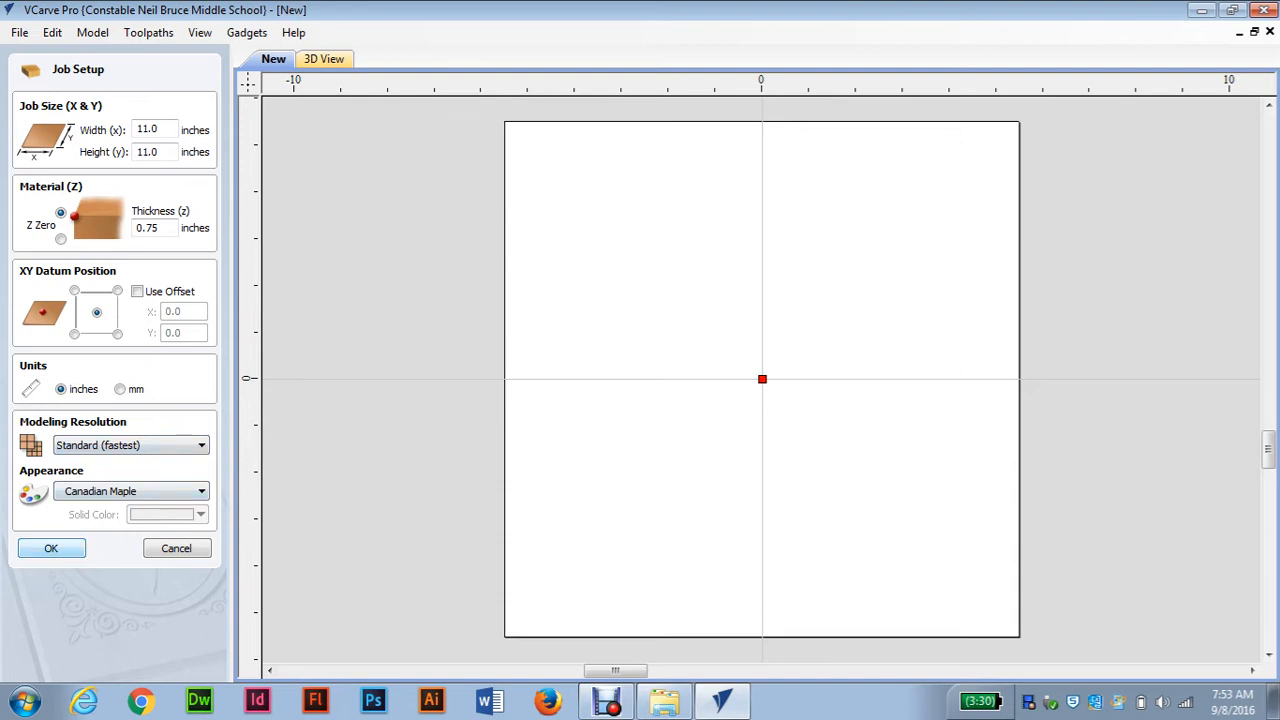
left_click(51, 548)
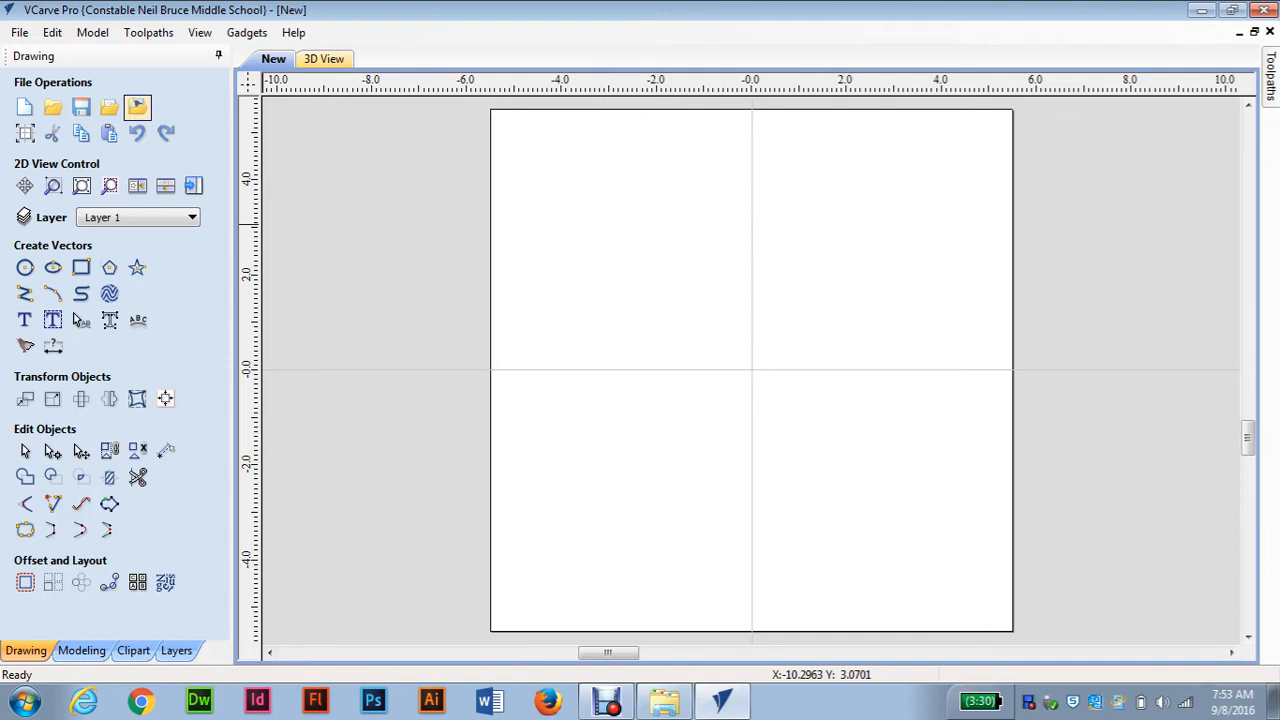
Step: Import the scan lesson bitmap from the desktop into the new job
left_click(137, 107)
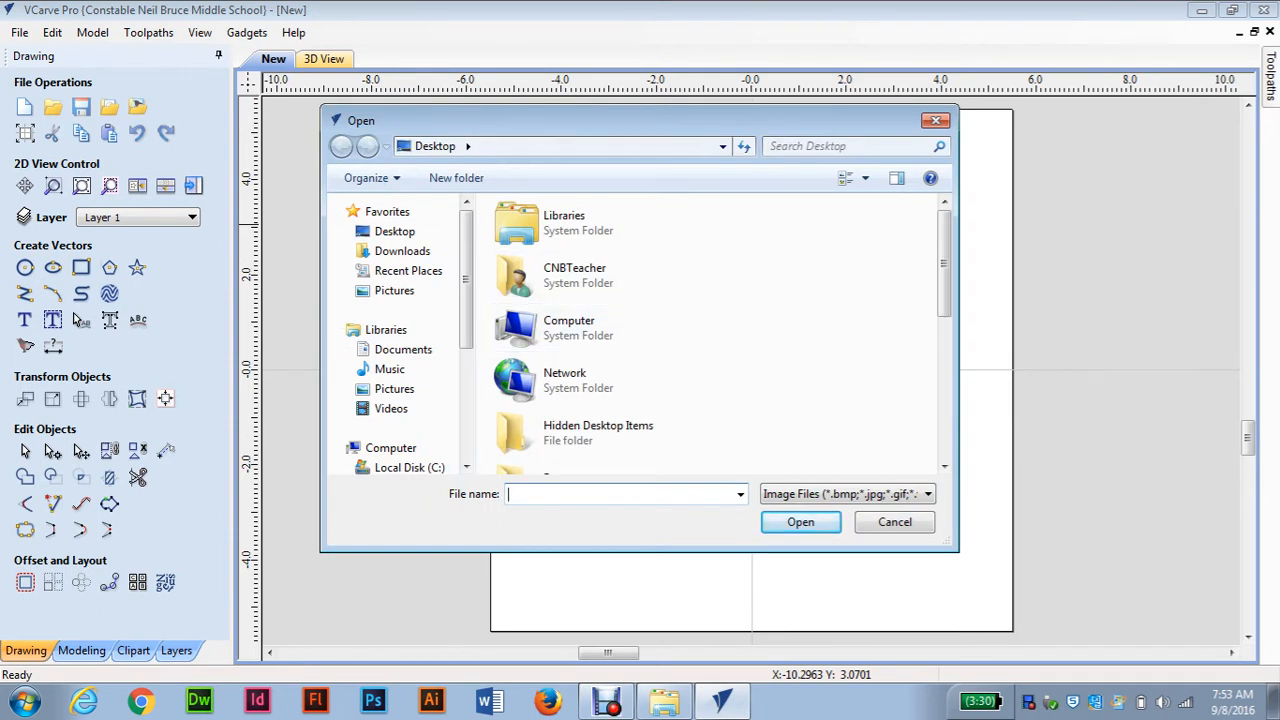
left_click(944, 466)
left_click(944, 466)
left_click(944, 466)
left_click(944, 466)
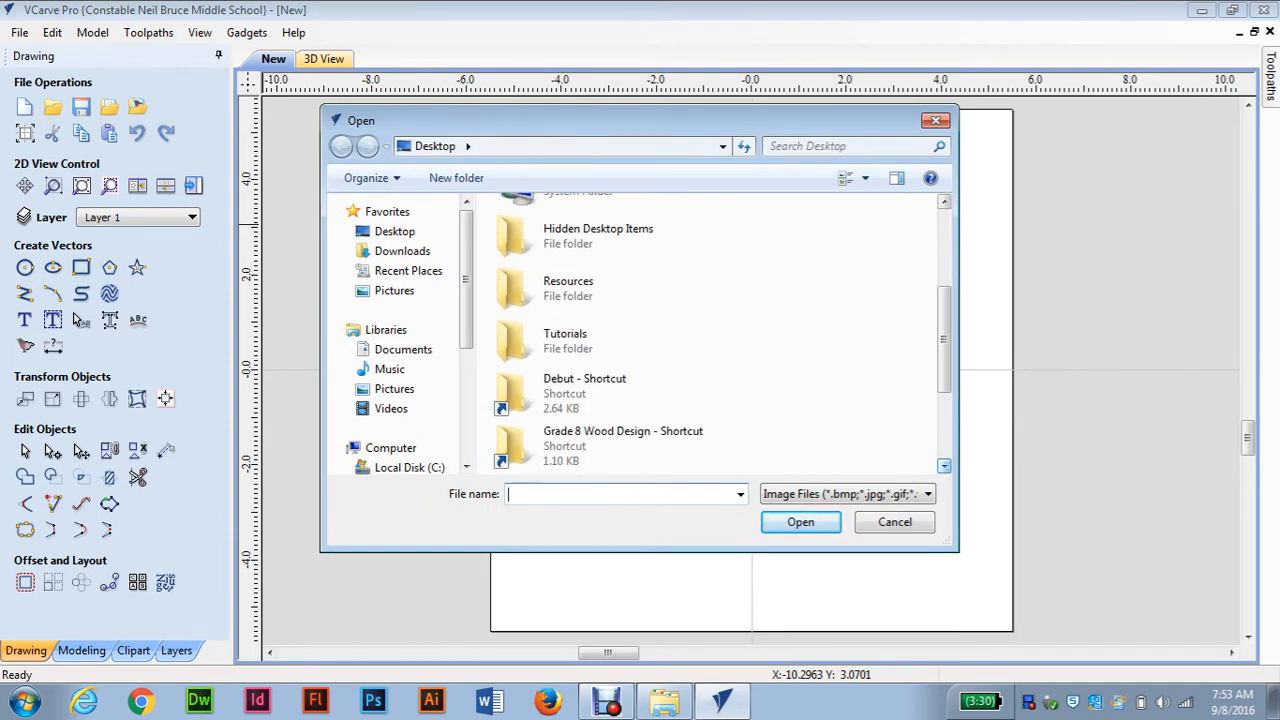
left_click(944, 466)
left_click(944, 466)
left_click(944, 466)
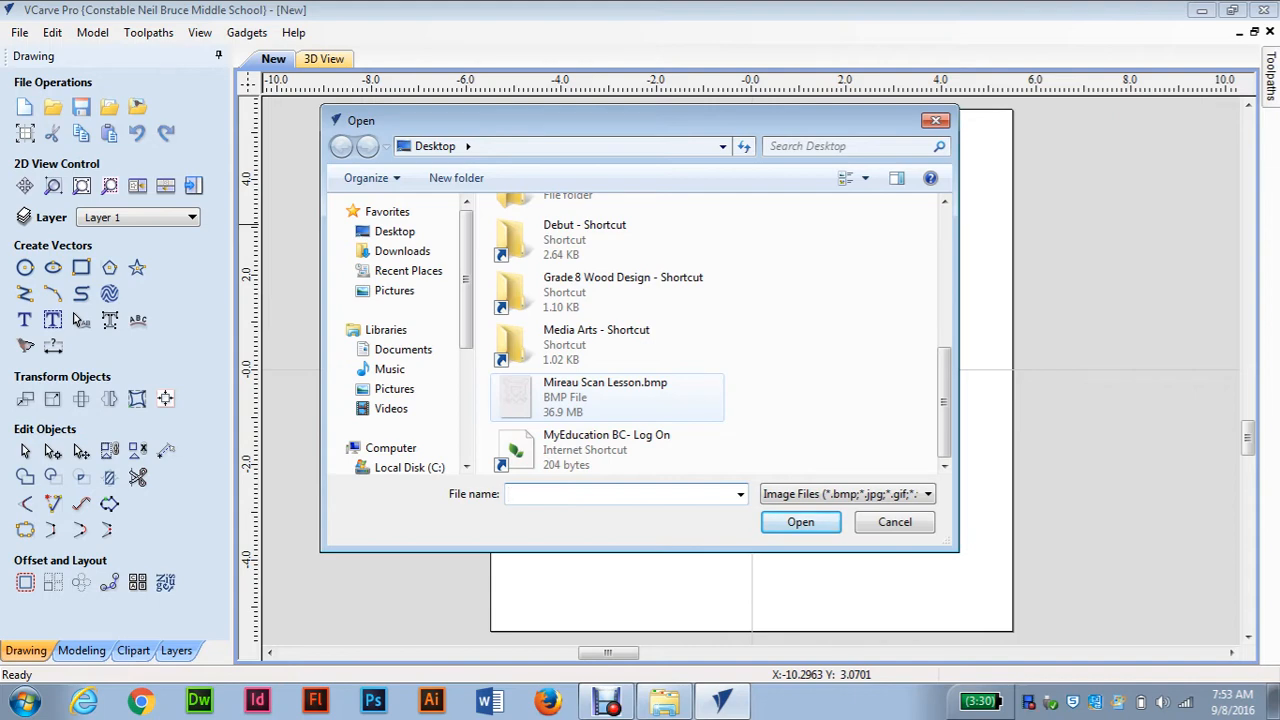
left_click(606, 398)
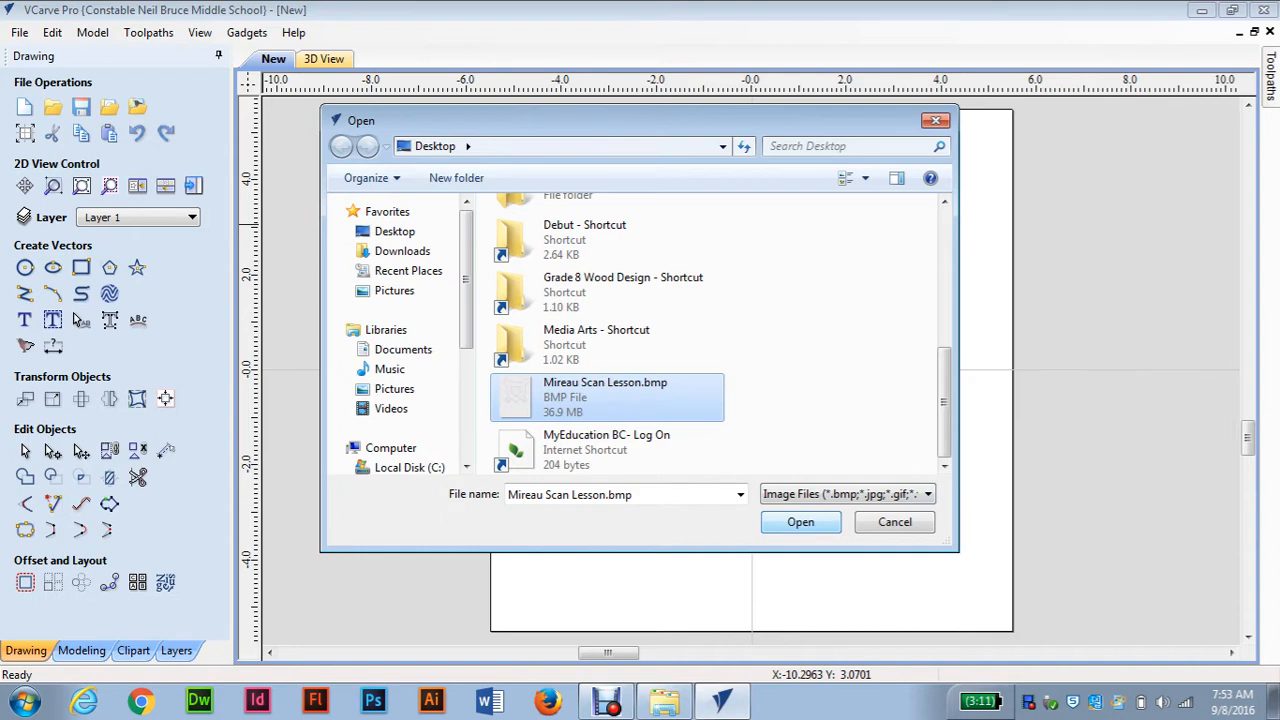
key("Tab")
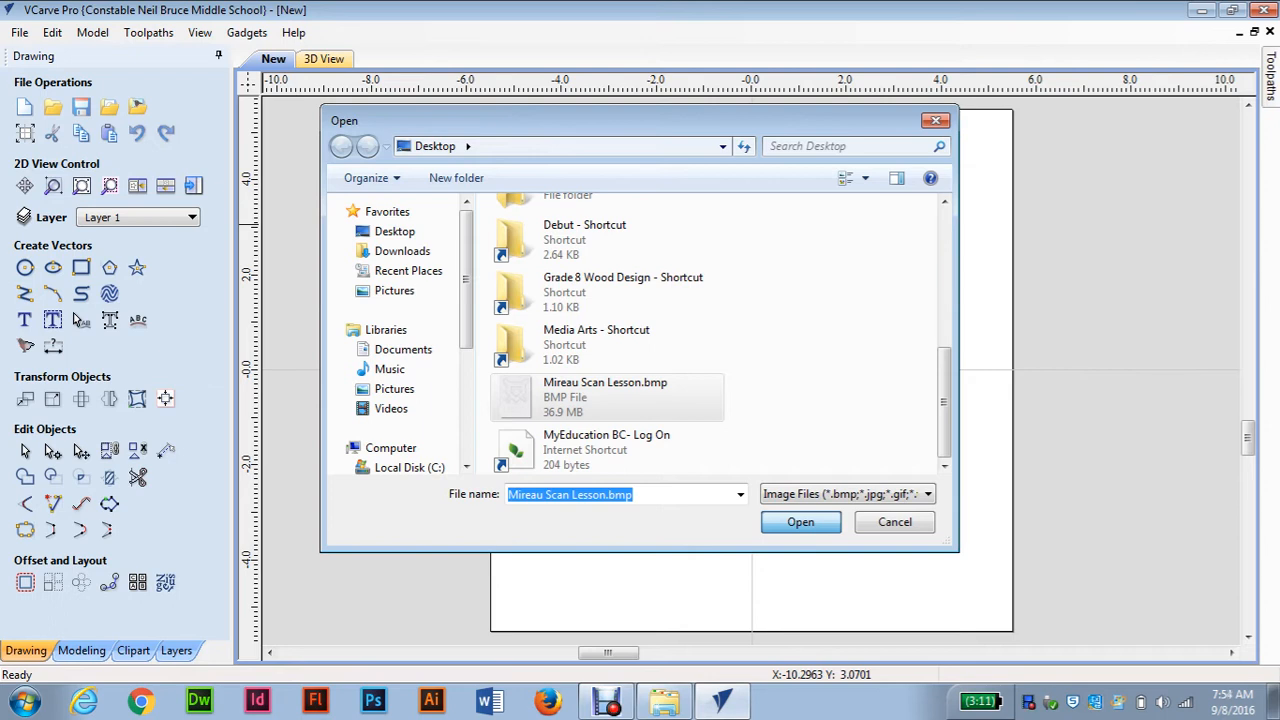
key("Return")
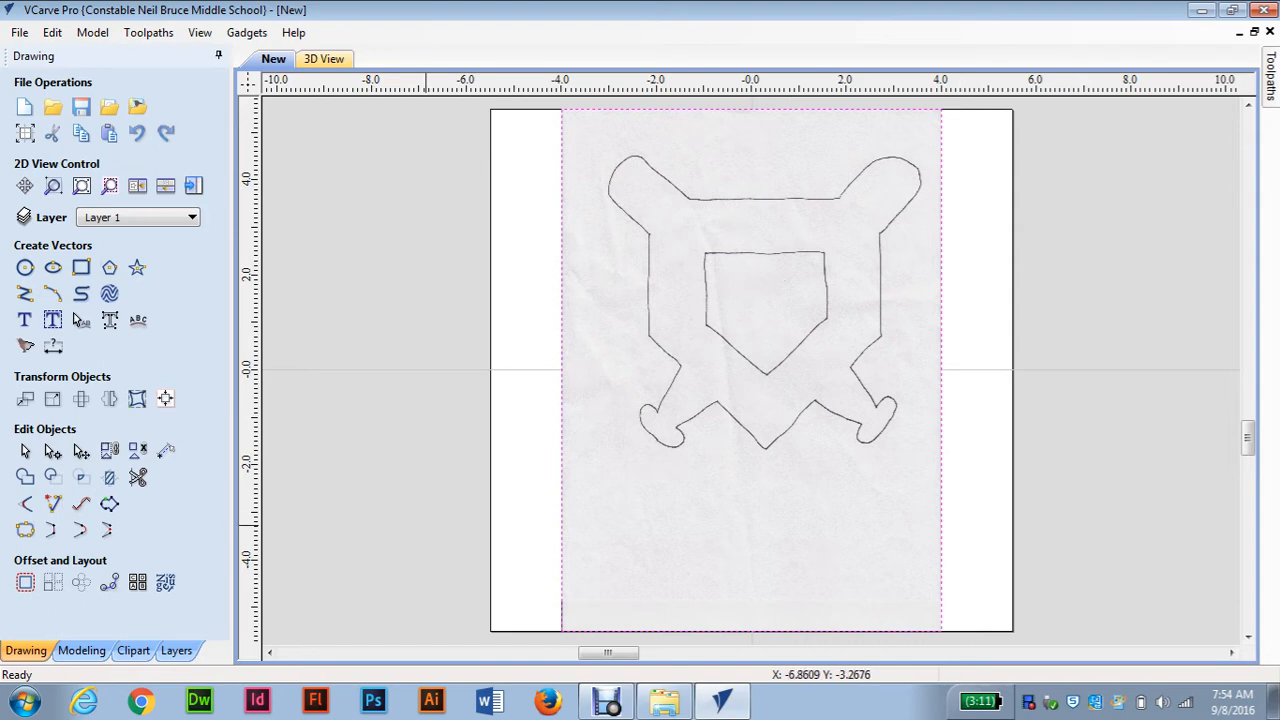
Step: Set up a Black / White trace of the imported bitmap with the threshold at 0.81 and bitmap fading at 0%
left_click(25, 451)
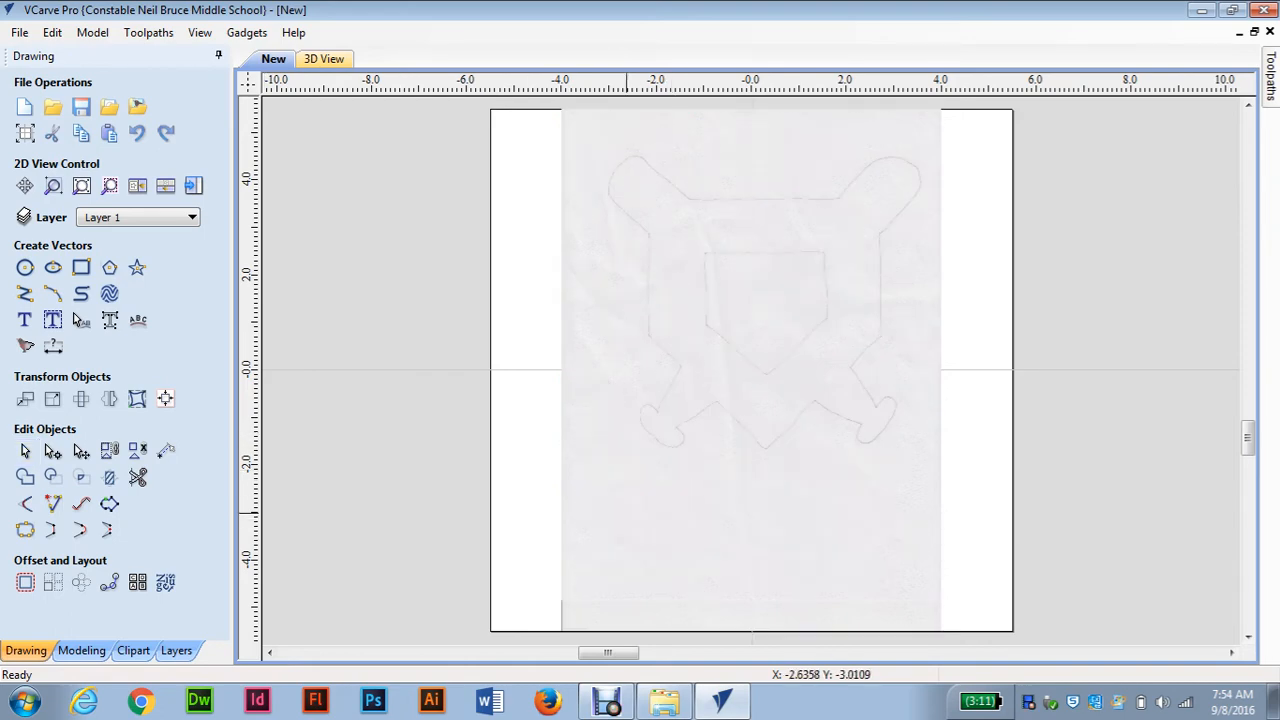
mouse_move(598, 508)
left_mouse_down()
mouse_move(792, 314)
mouse_move(802, 288)
mouse_move(958, 153)
mouse_move(926, 152)
left_mouse_up()
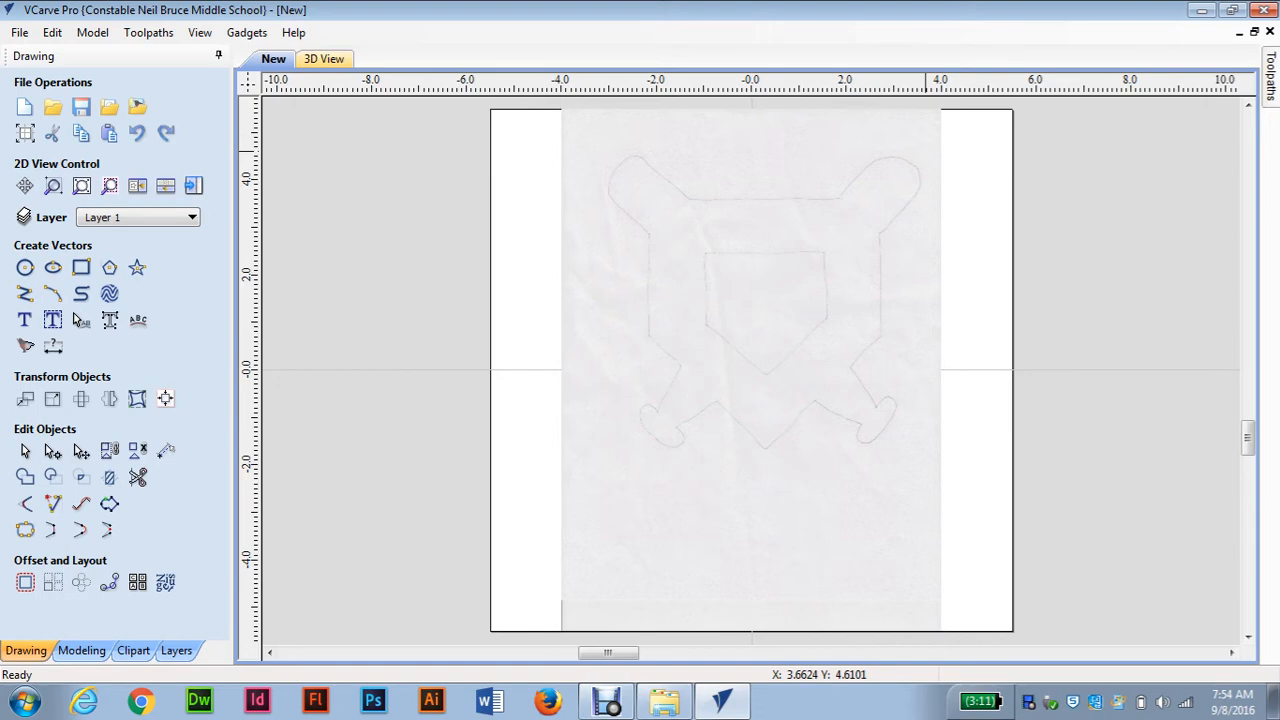
left_click(909, 162)
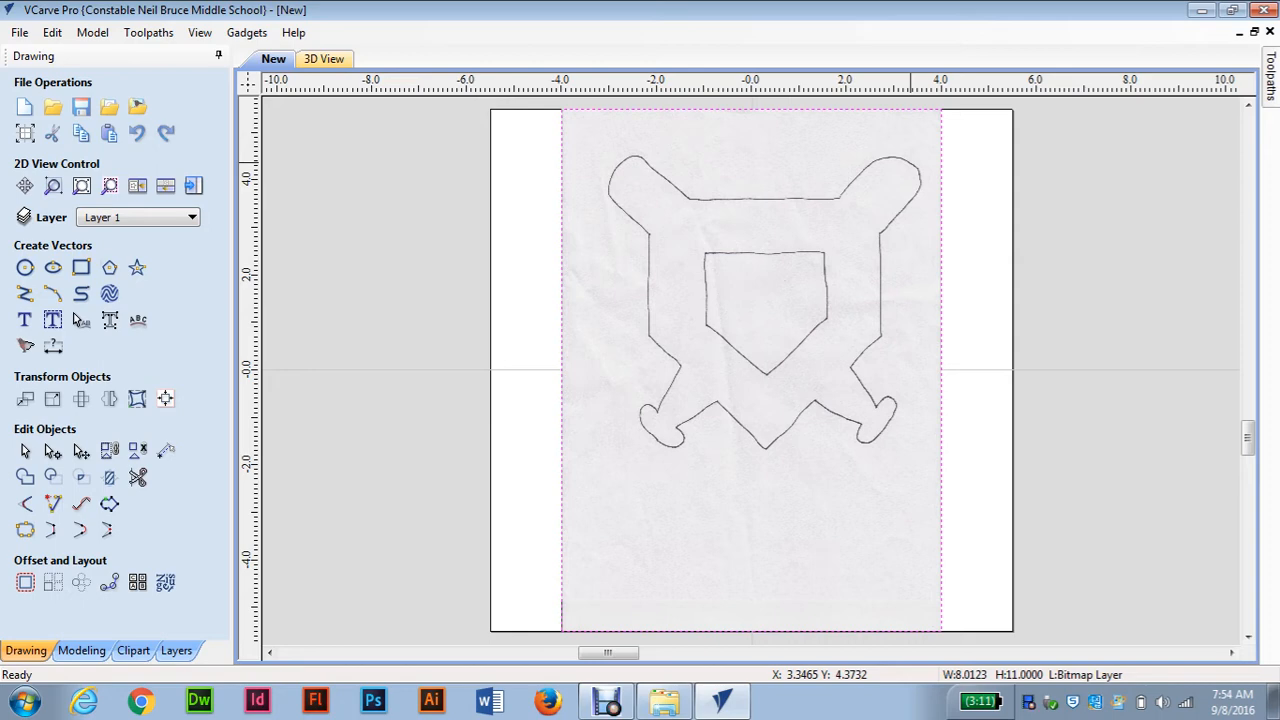
left_click(779, 200)
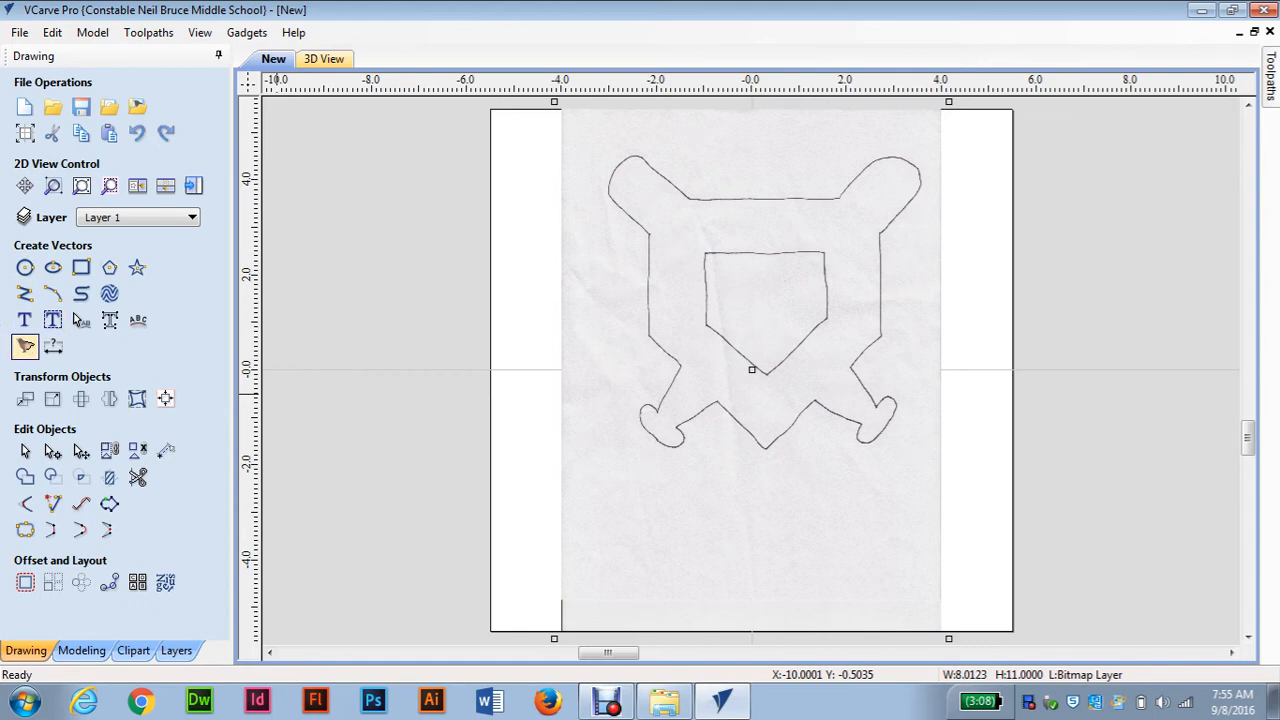
left_click(25, 345)
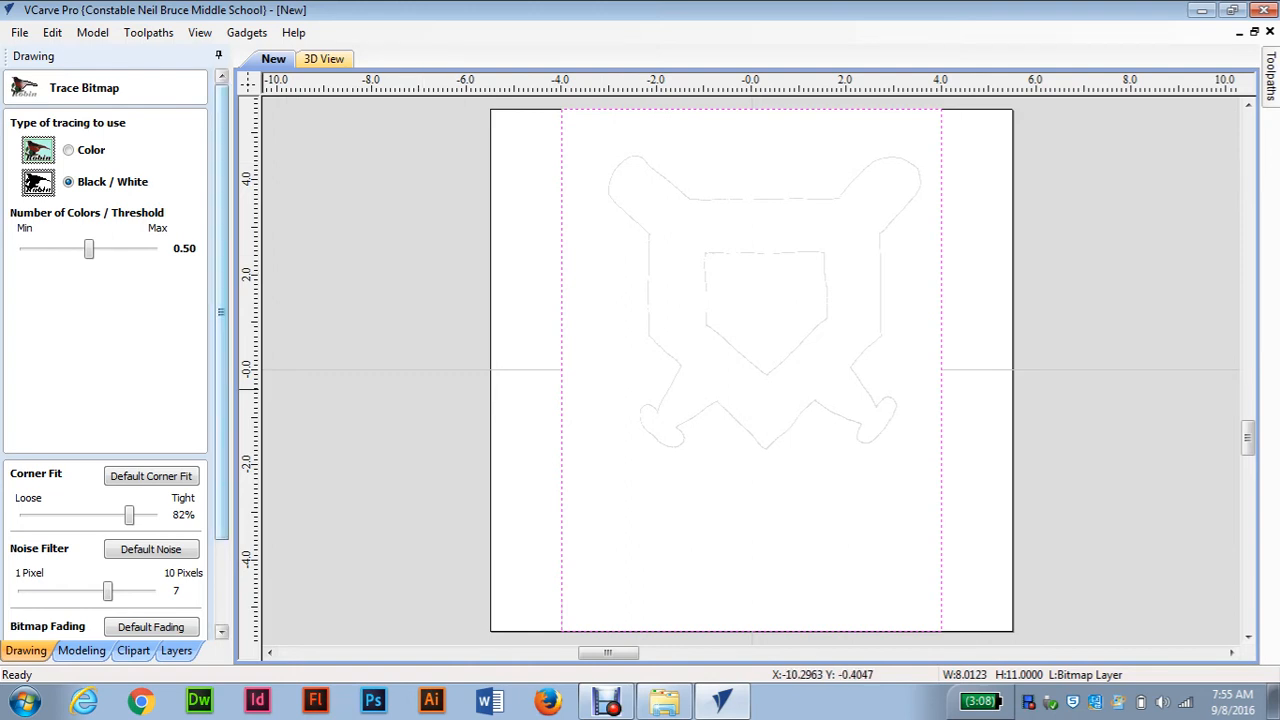
scroll(221, 370, "down", 4)
scroll(221, 370, "up", 4)
scroll(221, 365, "down", 4)
scroll(221, 365, "down", 2)
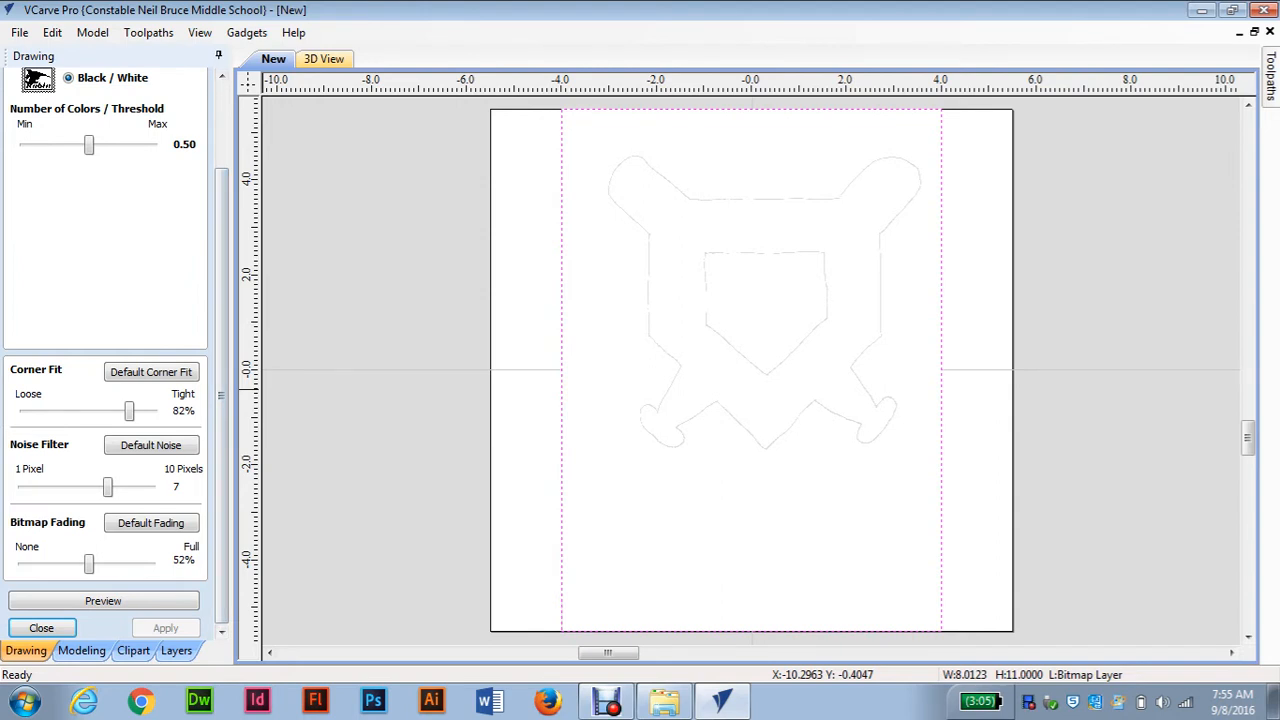
mouse_move(89, 145)
left_mouse_down()
mouse_move(146, 145)
mouse_move(101, 145)
left_mouse_up()
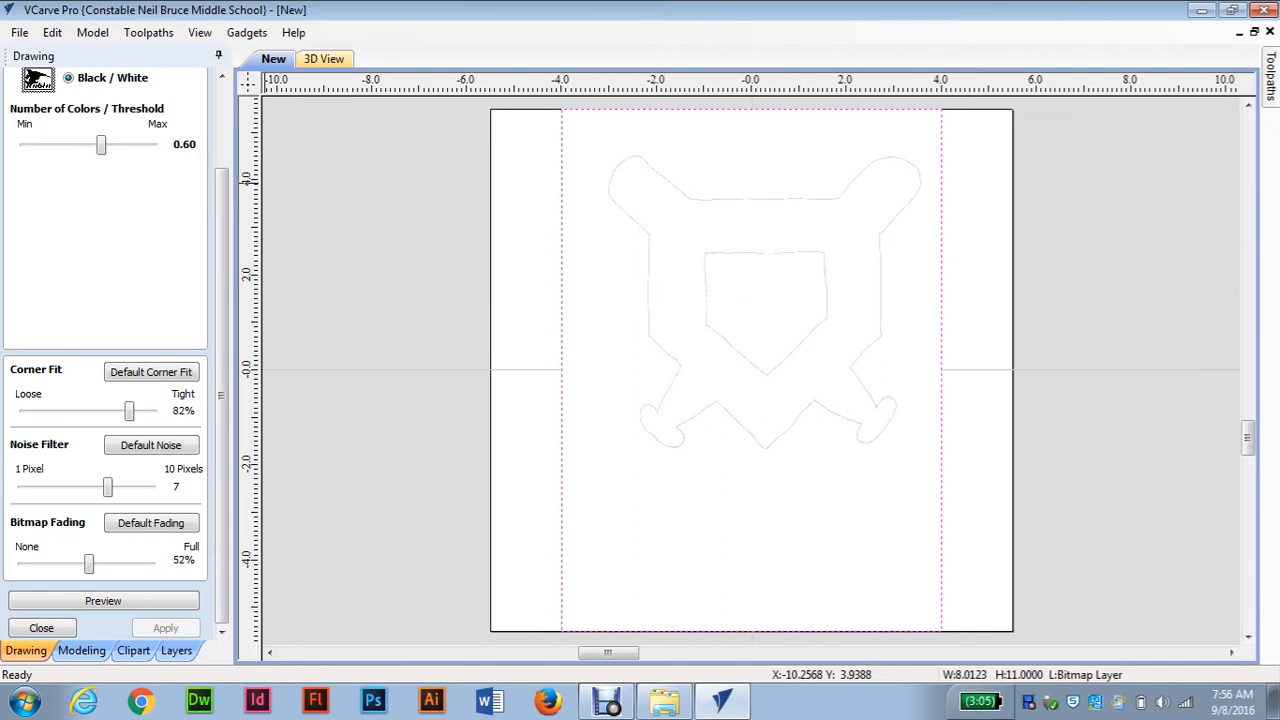
left_click_drag(101, 145, 129, 145)
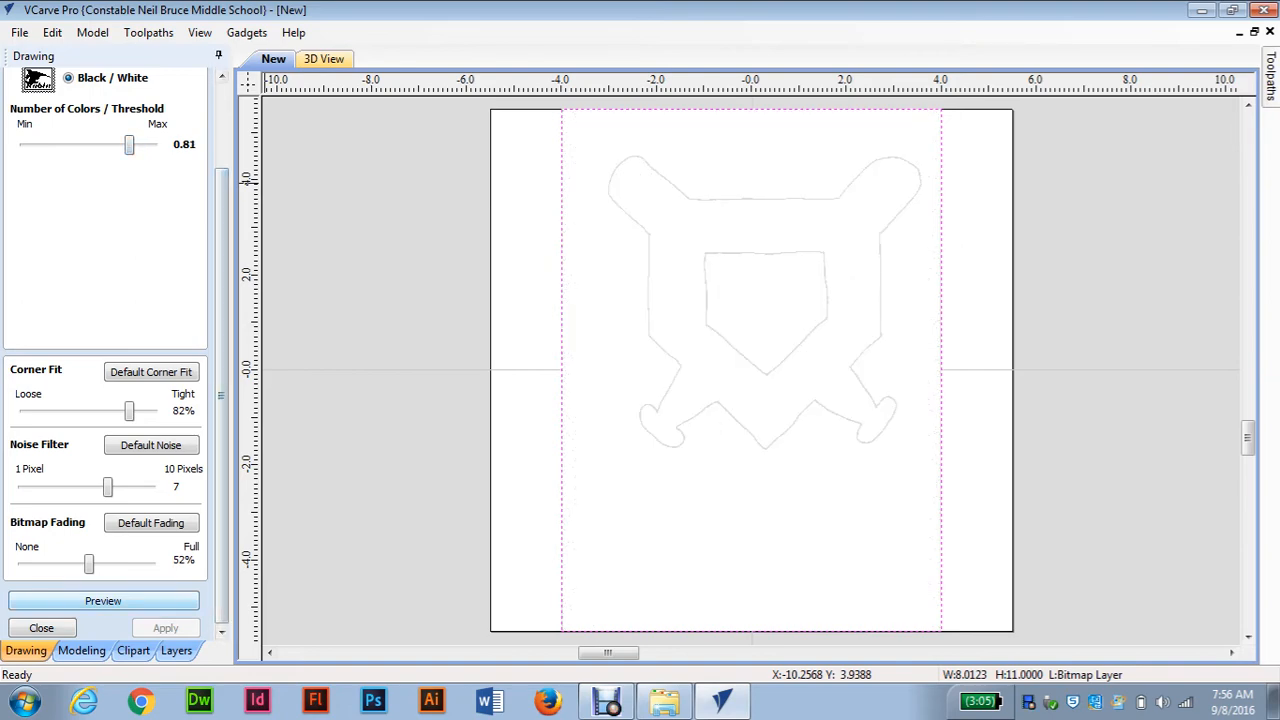
left_click_drag(89, 564, 21, 564)
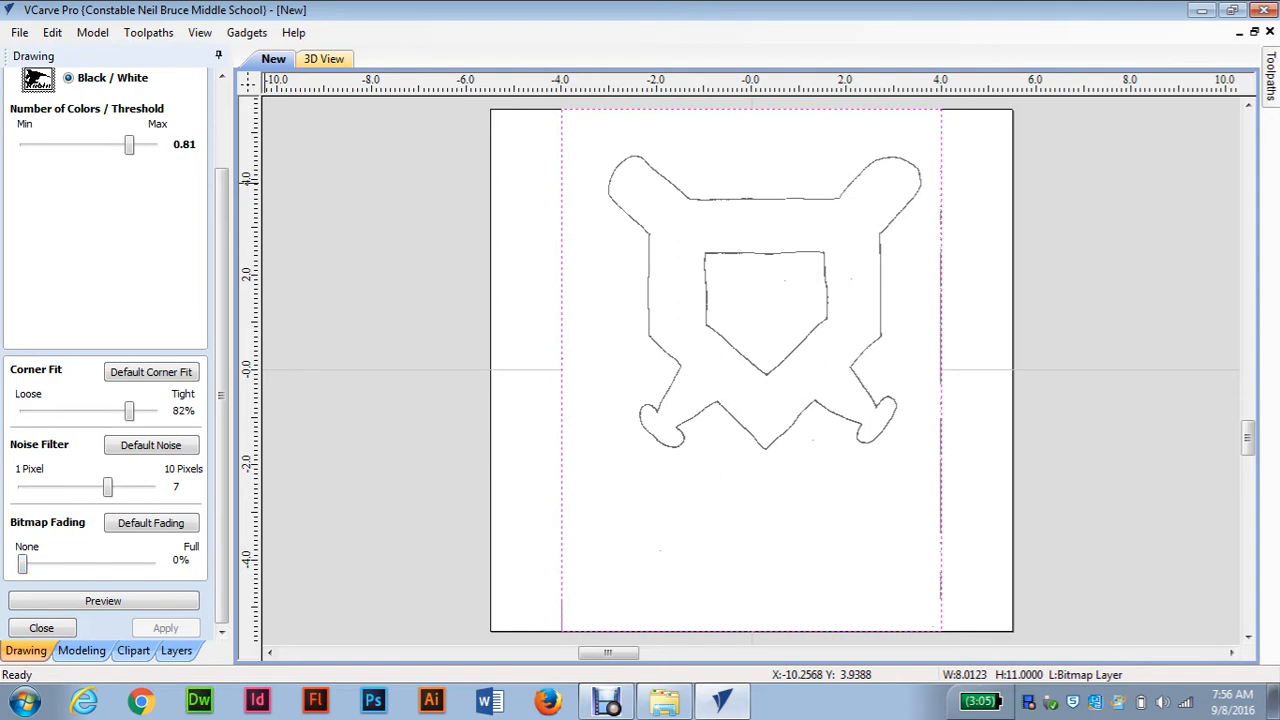
Step: Preview and apply the bitmap trace, leaving the trace tool when done
left_click(103, 600)
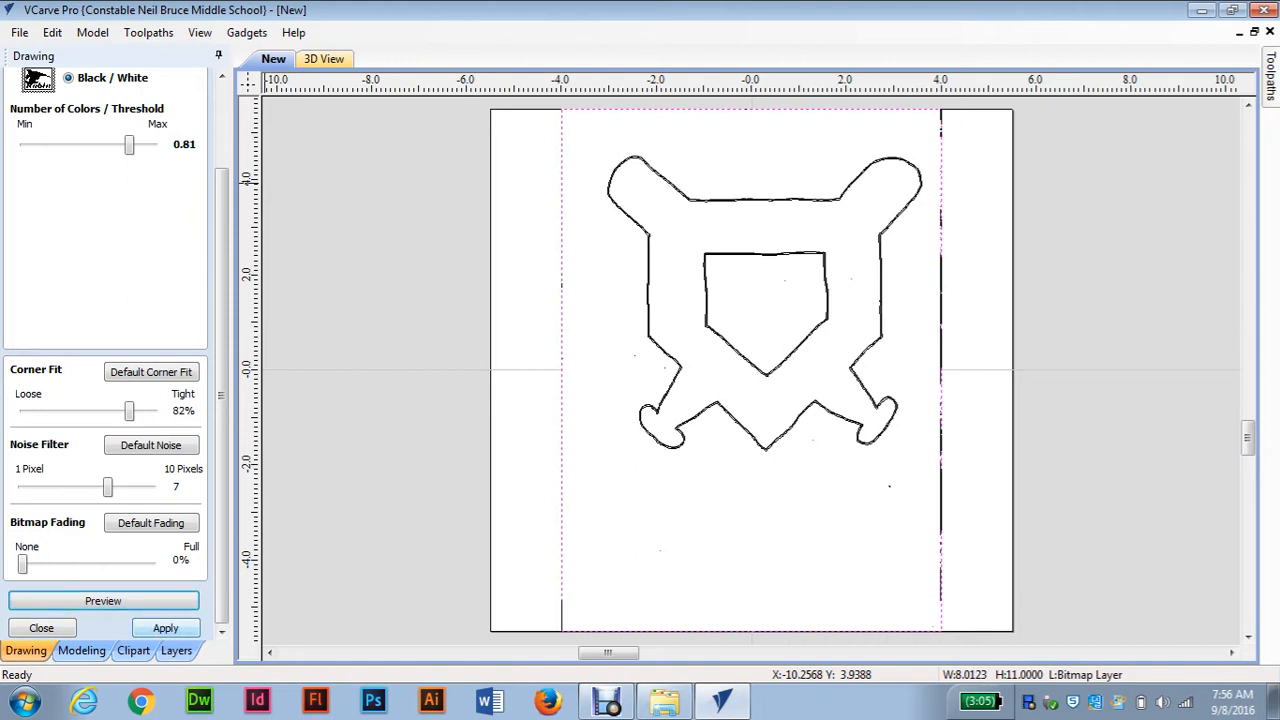
left_click(166, 628)
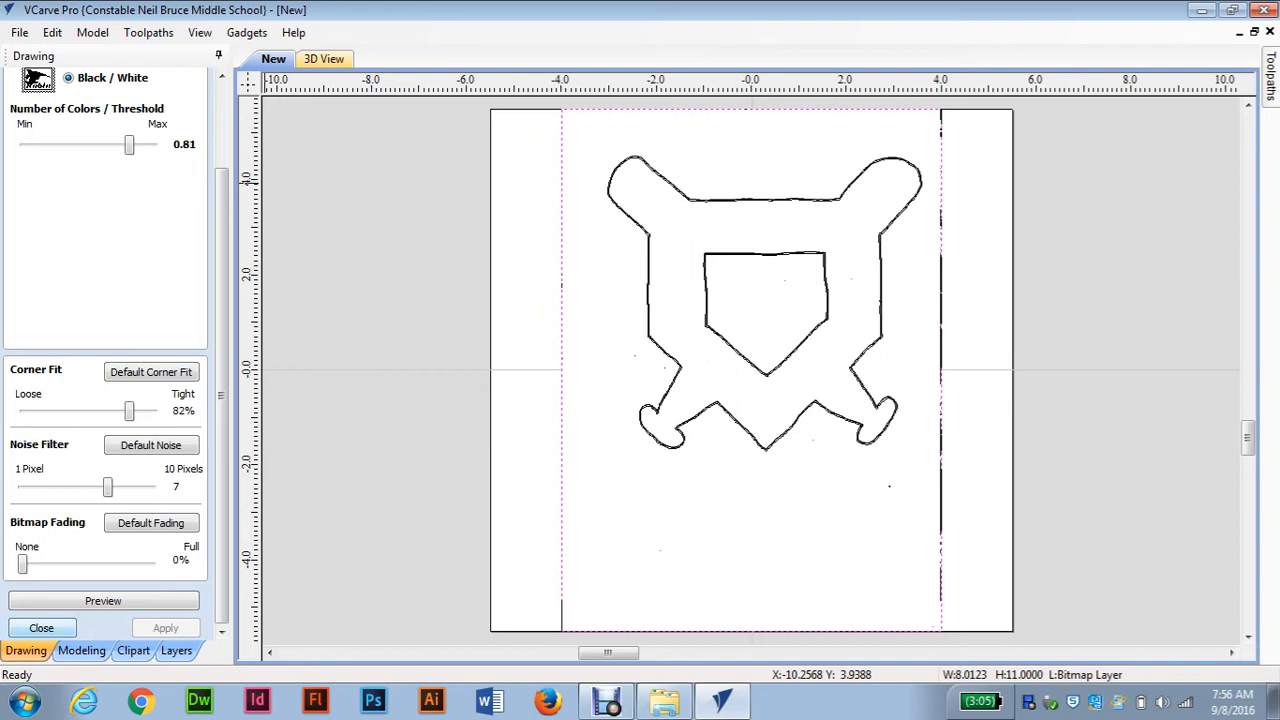
left_click(41, 628)
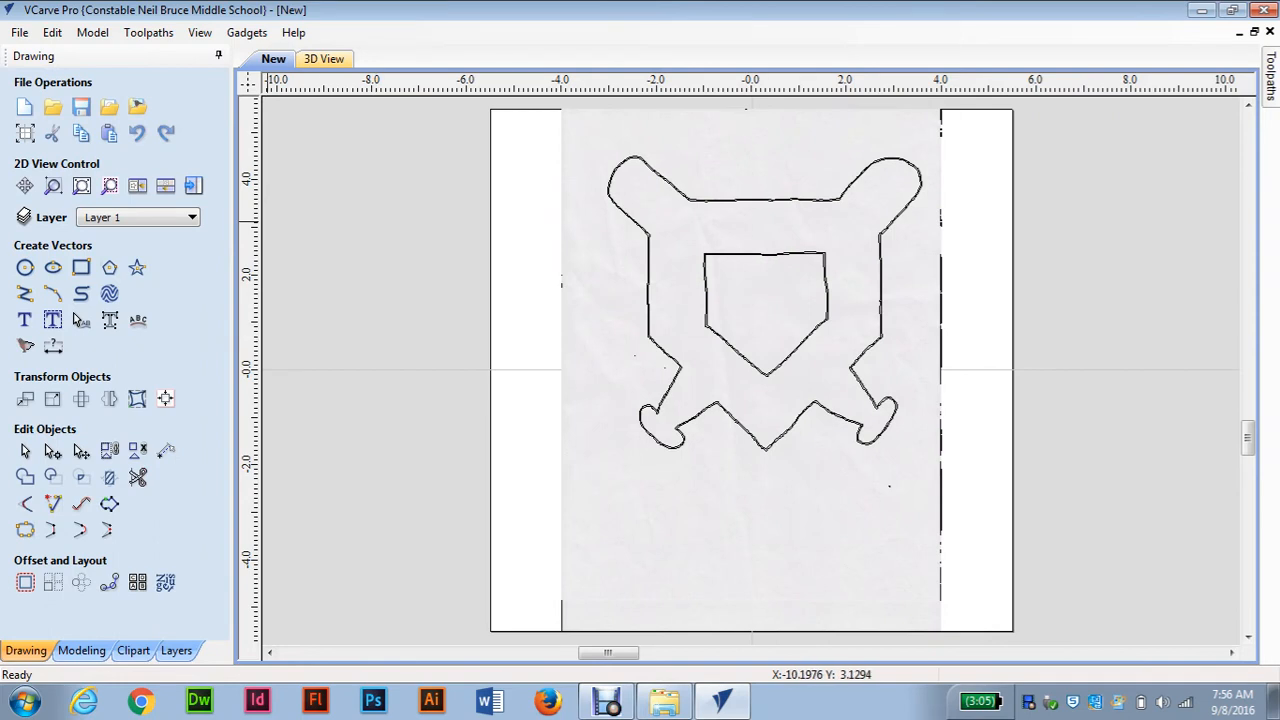
Step: Copy the traced emblem outline and inner home-plate vectors to the clipboard, leaving out the stray marks along the bitmap edges
left_click(25, 451)
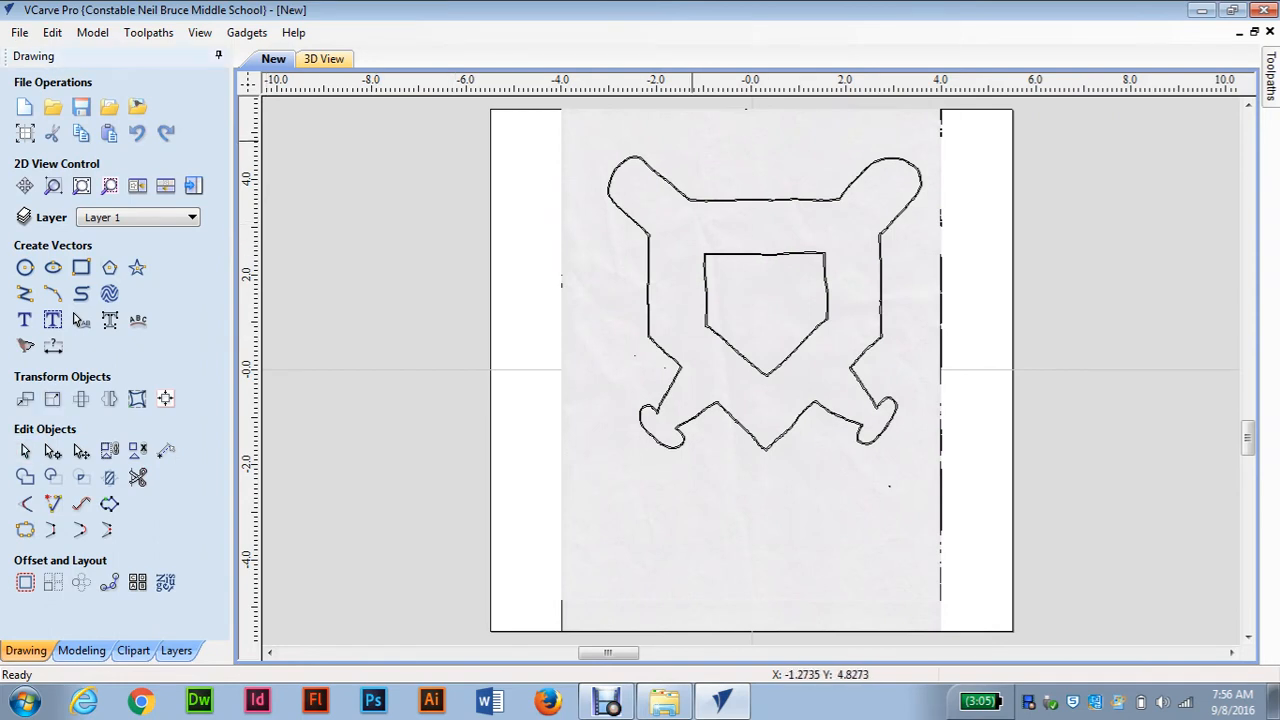
left_click_drag(584, 137, 930, 487)
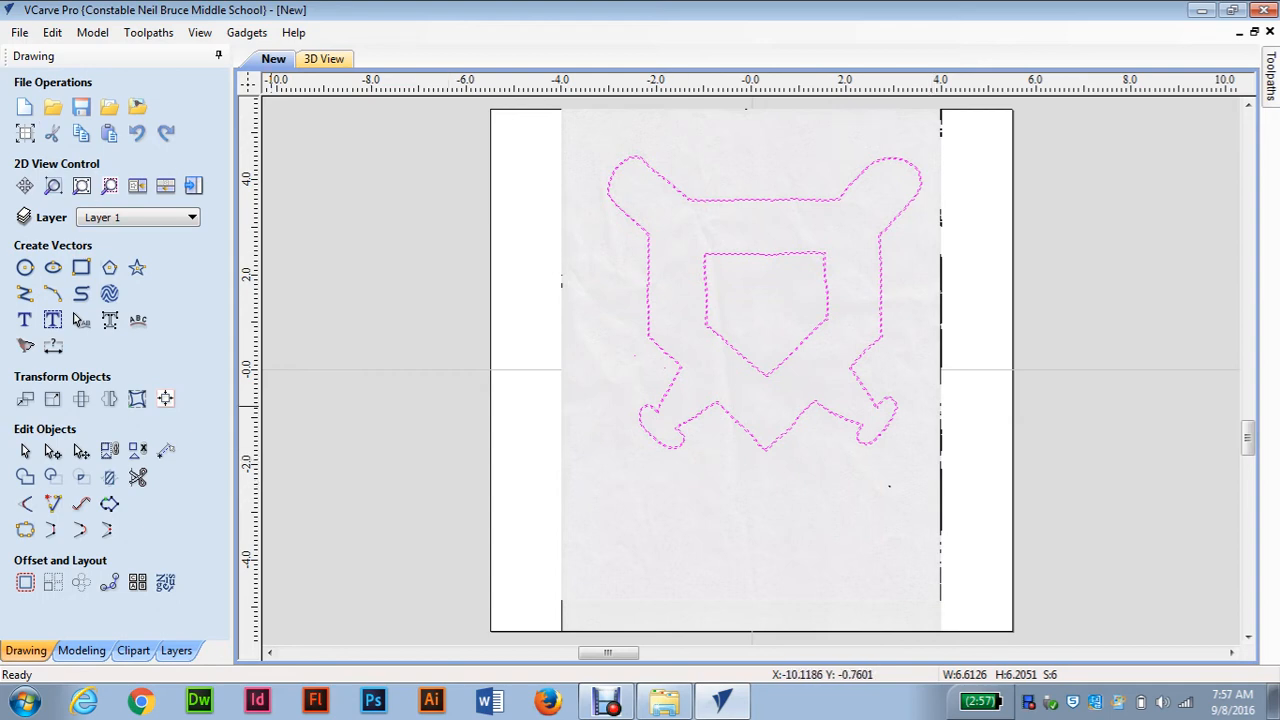
left_click(52, 33)
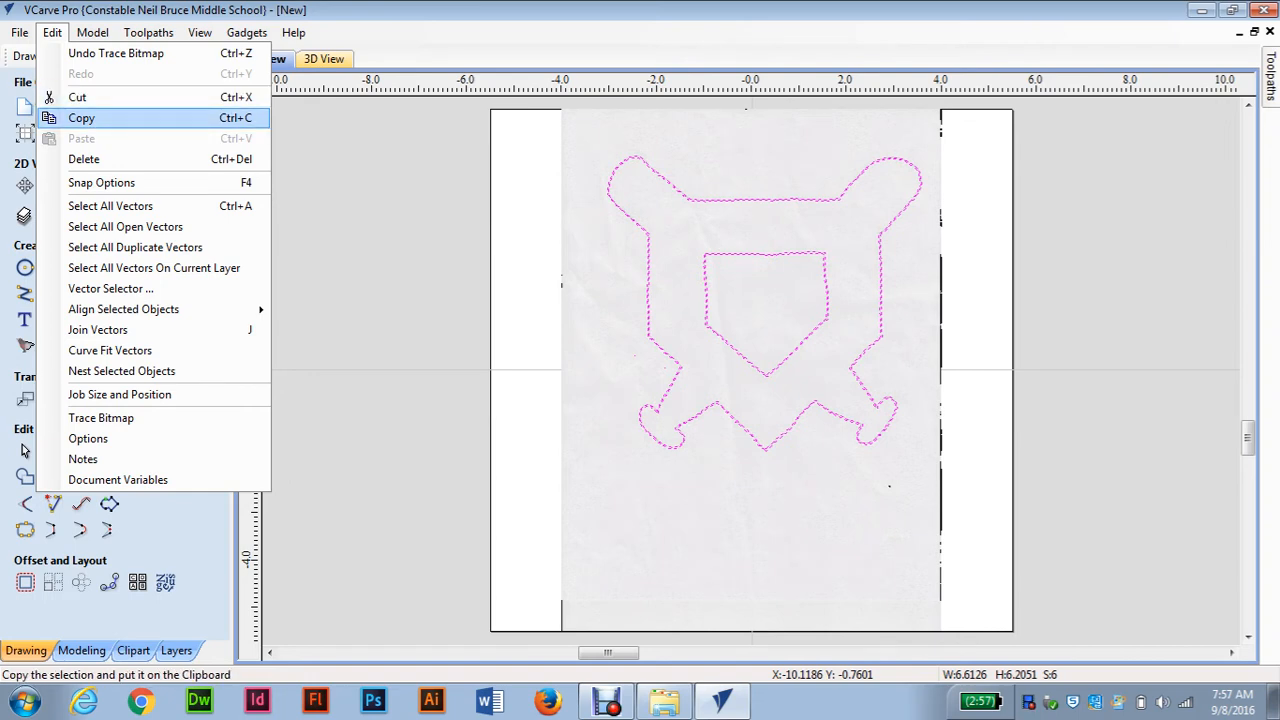
left_click(110, 114)
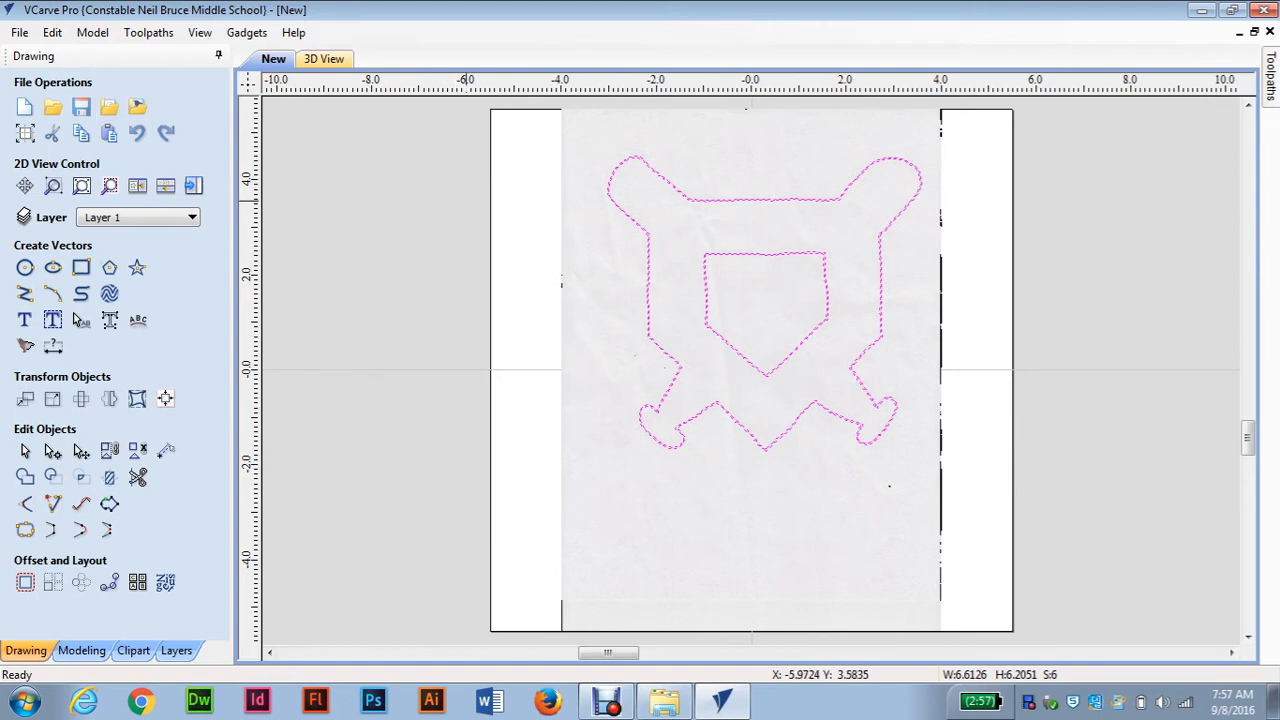
Step: Clear the bitmap and all traced vectors from the job, and paste back the copied emblem and home-plate vectors
left_click(464, 122)
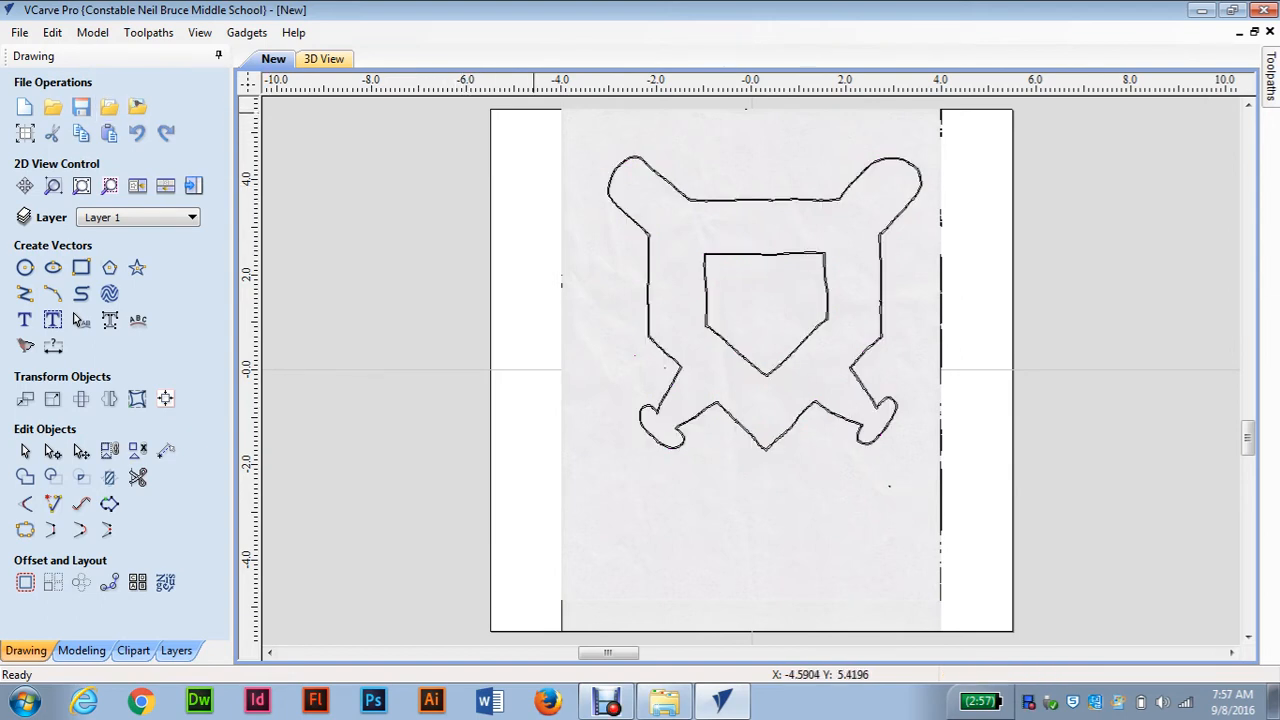
mouse_move(476, 103)
left_mouse_down()
mouse_move(809, 389)
mouse_move(799, 481)
mouse_move(951, 577)
mouse_move(1013, 640)
mouse_move(1113, 637)
mouse_move(1100, 638)
left_mouse_up()
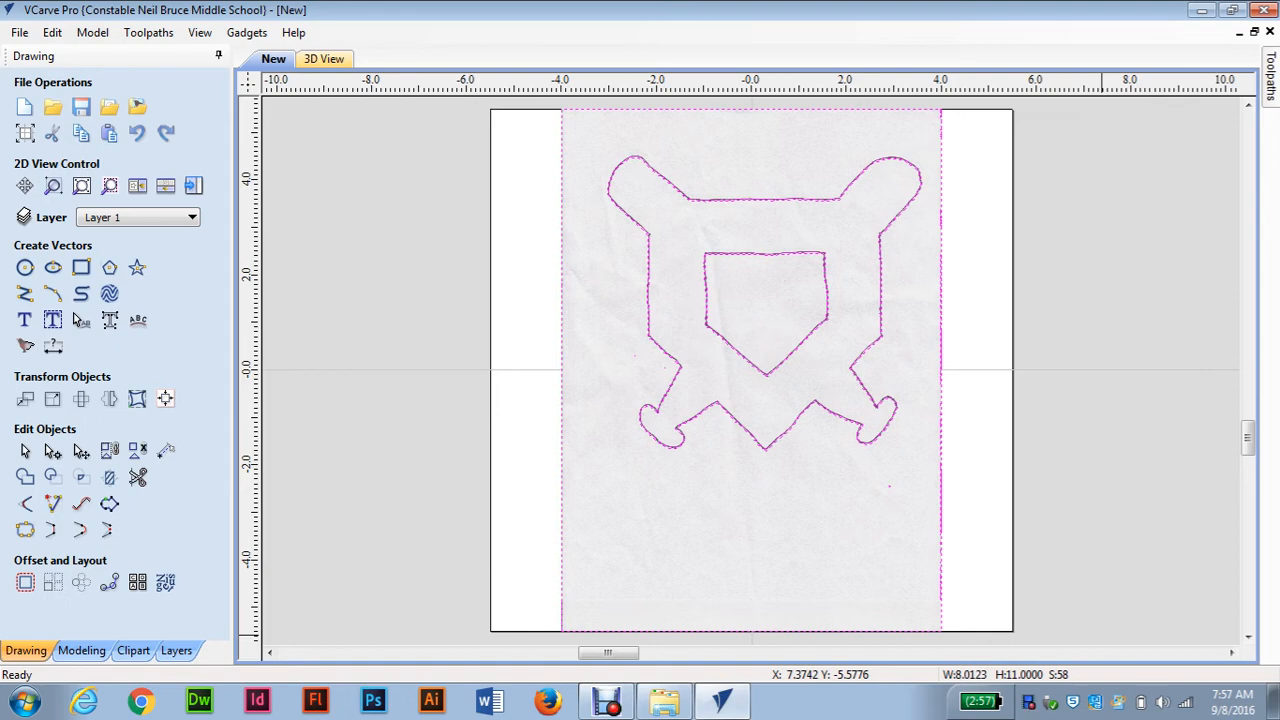
key("Delete")
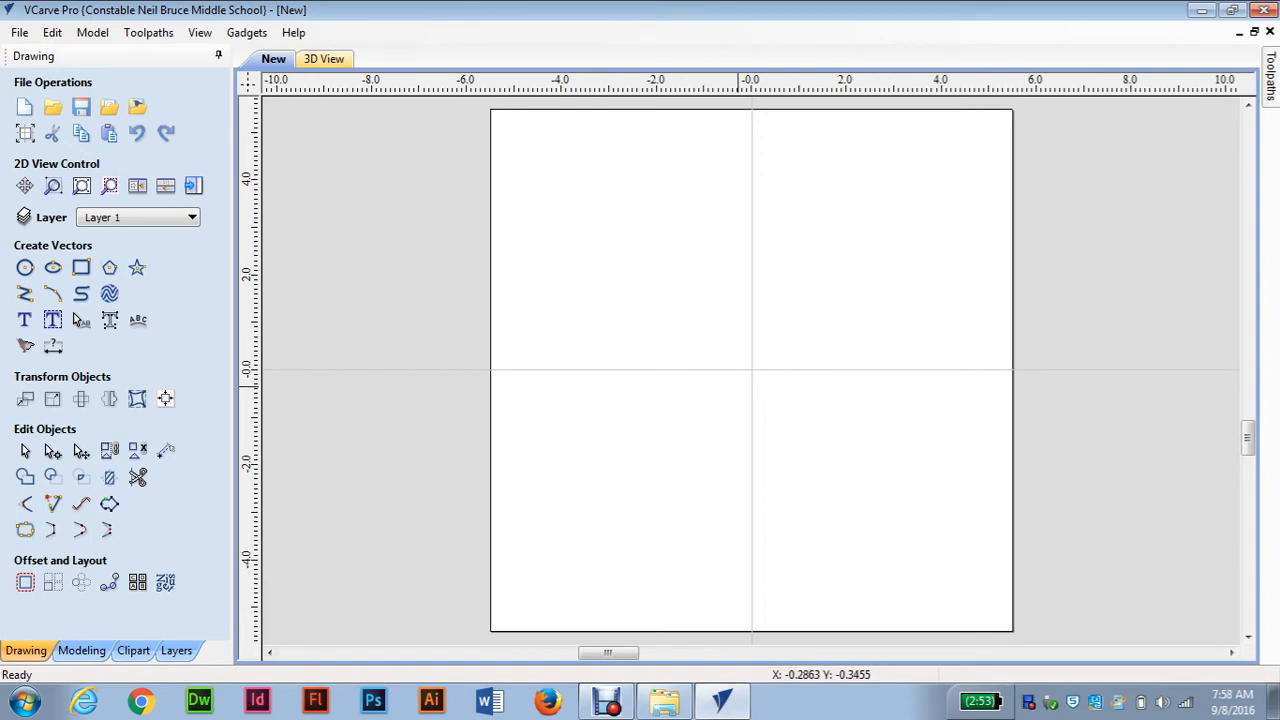
key("ctrl+v")
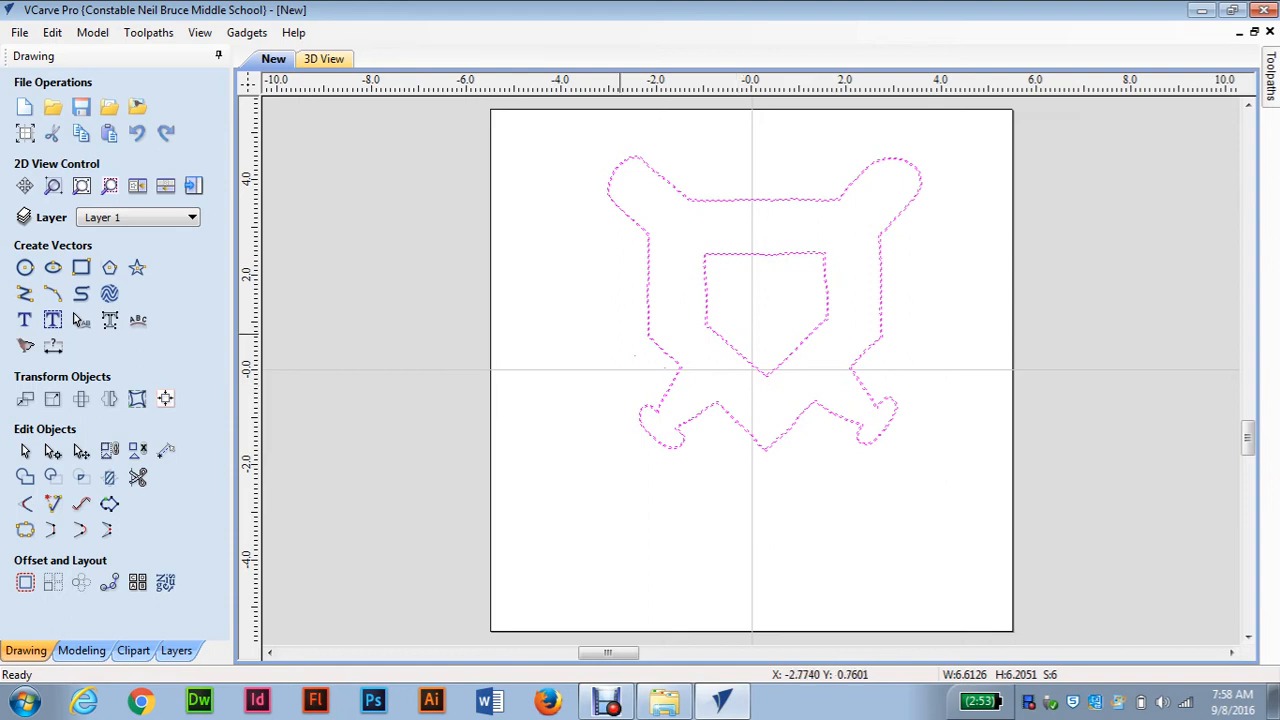
left_click(614, 358)
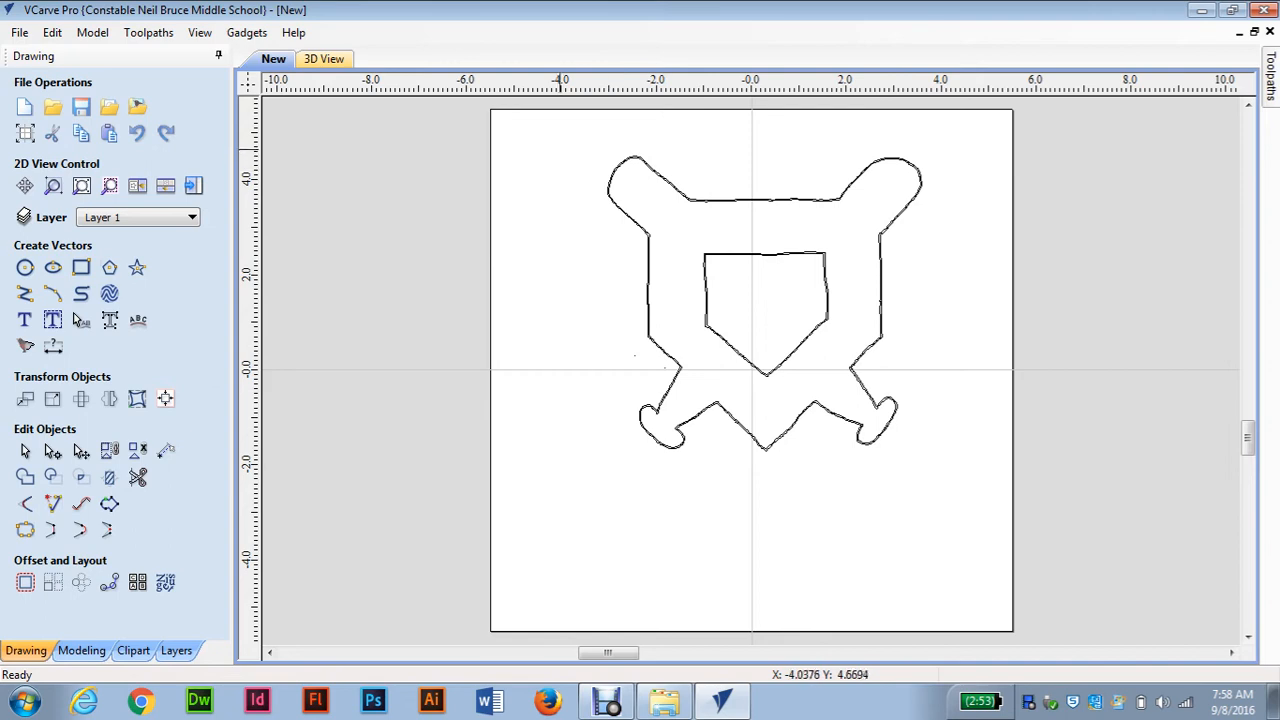
Step: Move the whole emblem, outer outline and inner home plate together, so that it is centred on the job's origin
left_click_drag(558, 148, 970, 516)
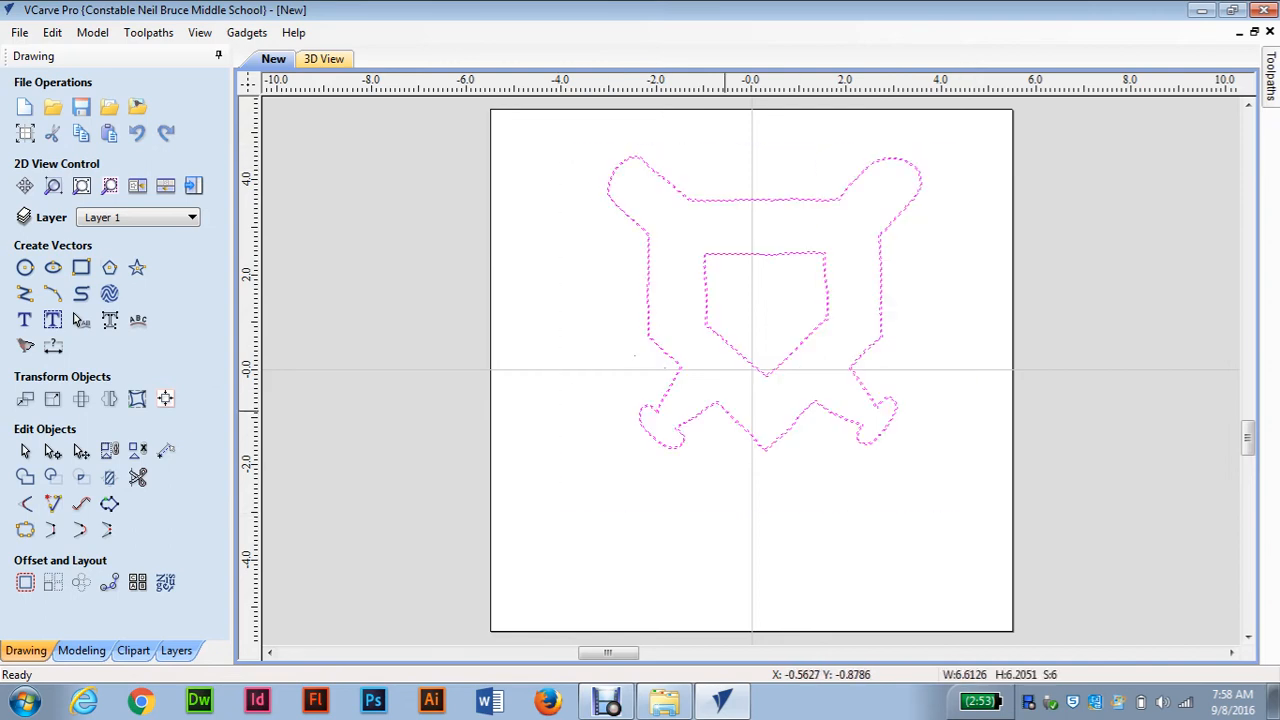
left_click(737, 413)
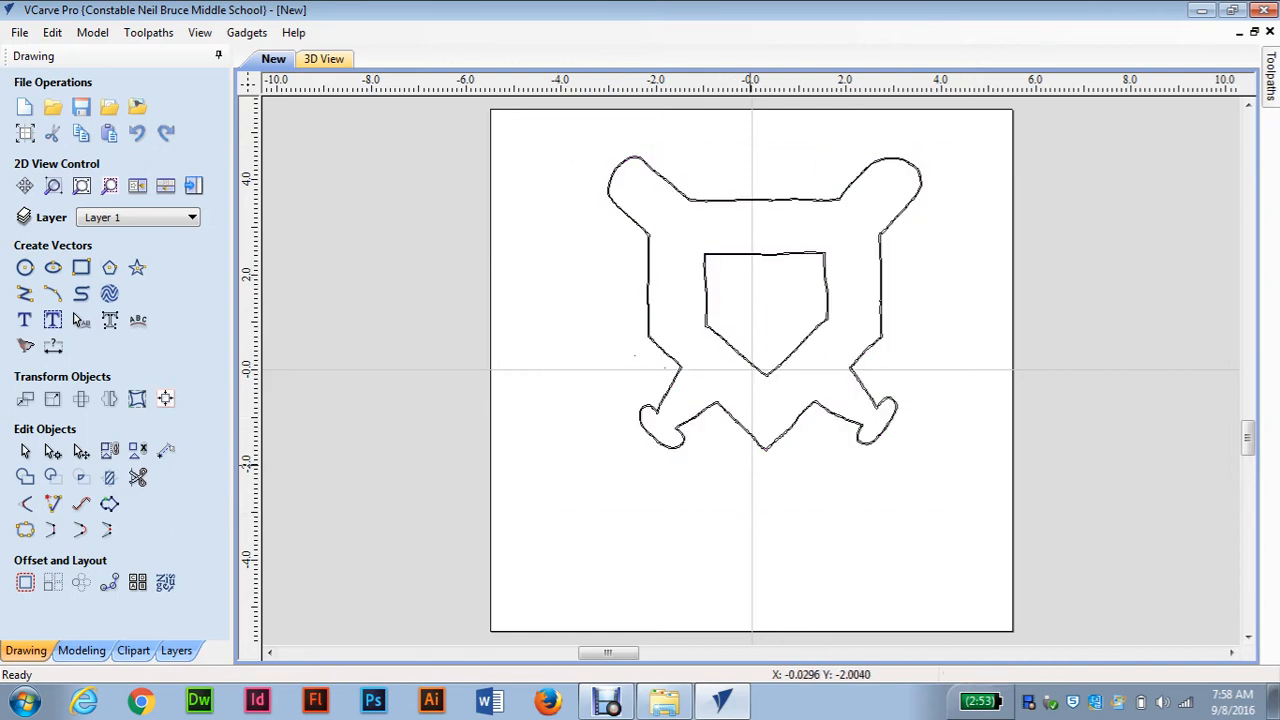
left_click_drag(560, 142, 980, 493)
left_click(948, 422)
left_click_drag(562, 139, 957, 497)
left_click(800, 346)
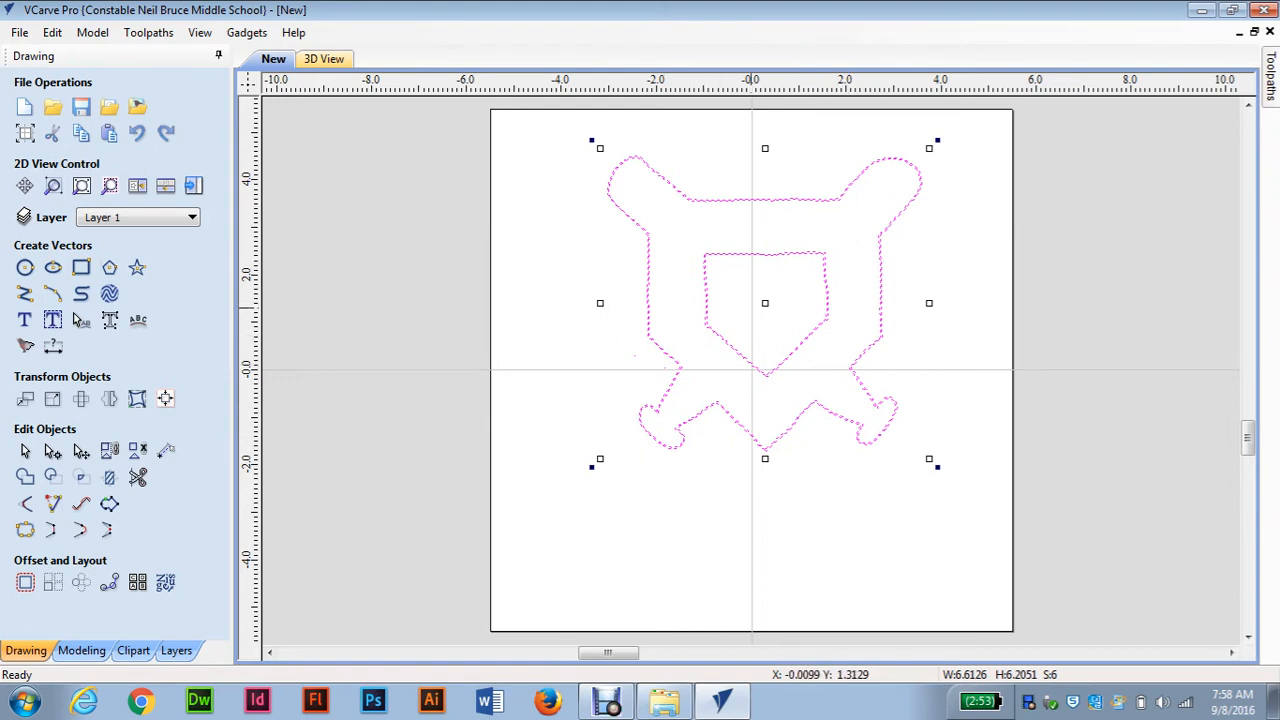
left_click(700, 592)
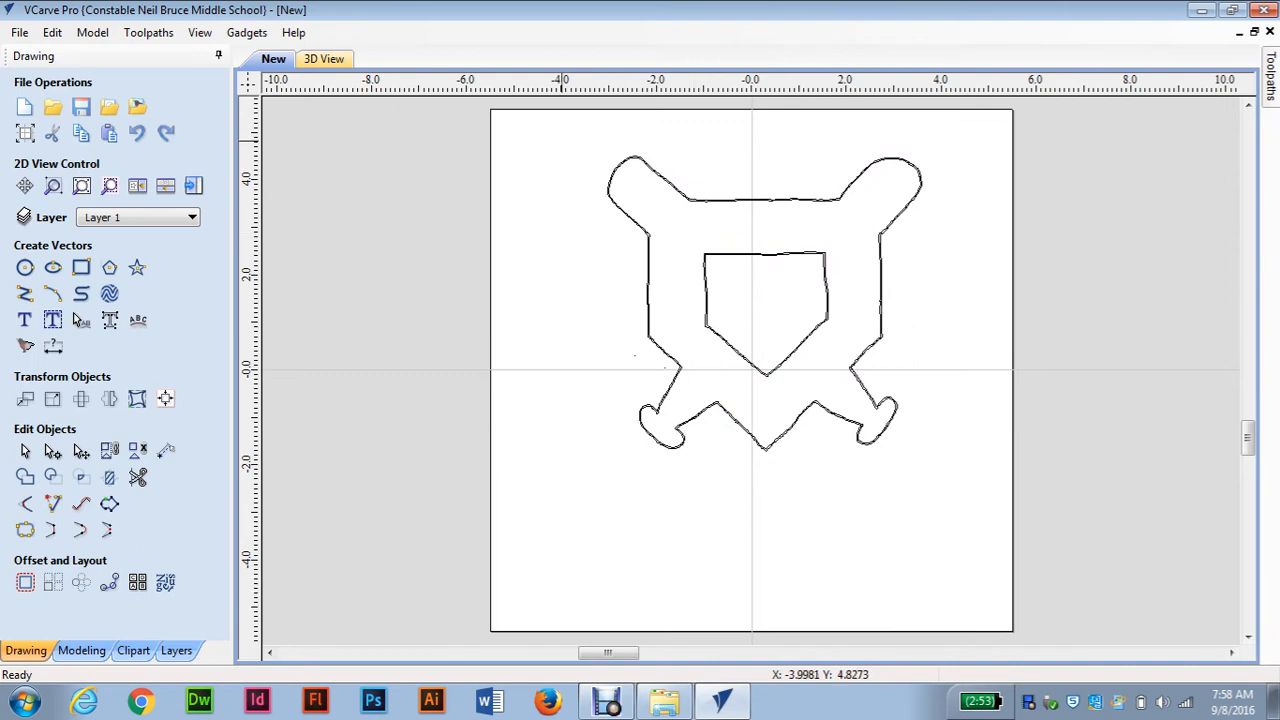
left_click_drag(556, 134, 1002, 485)
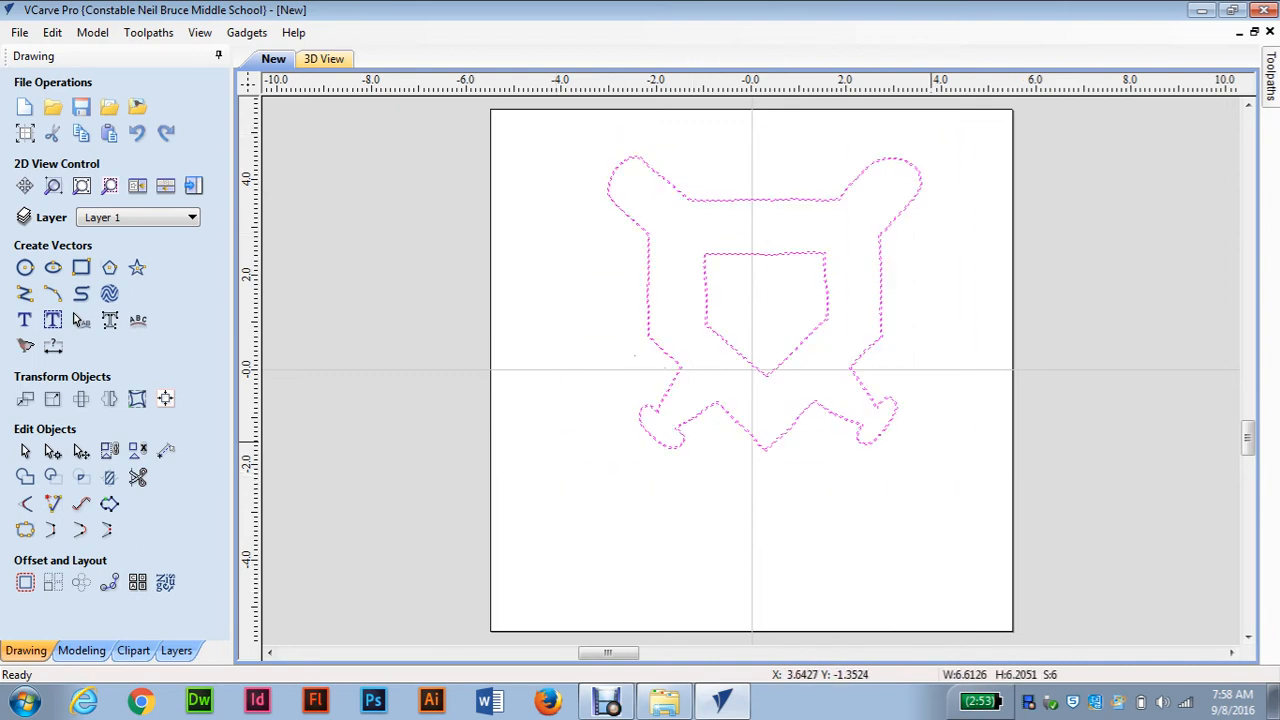
left_click(929, 373)
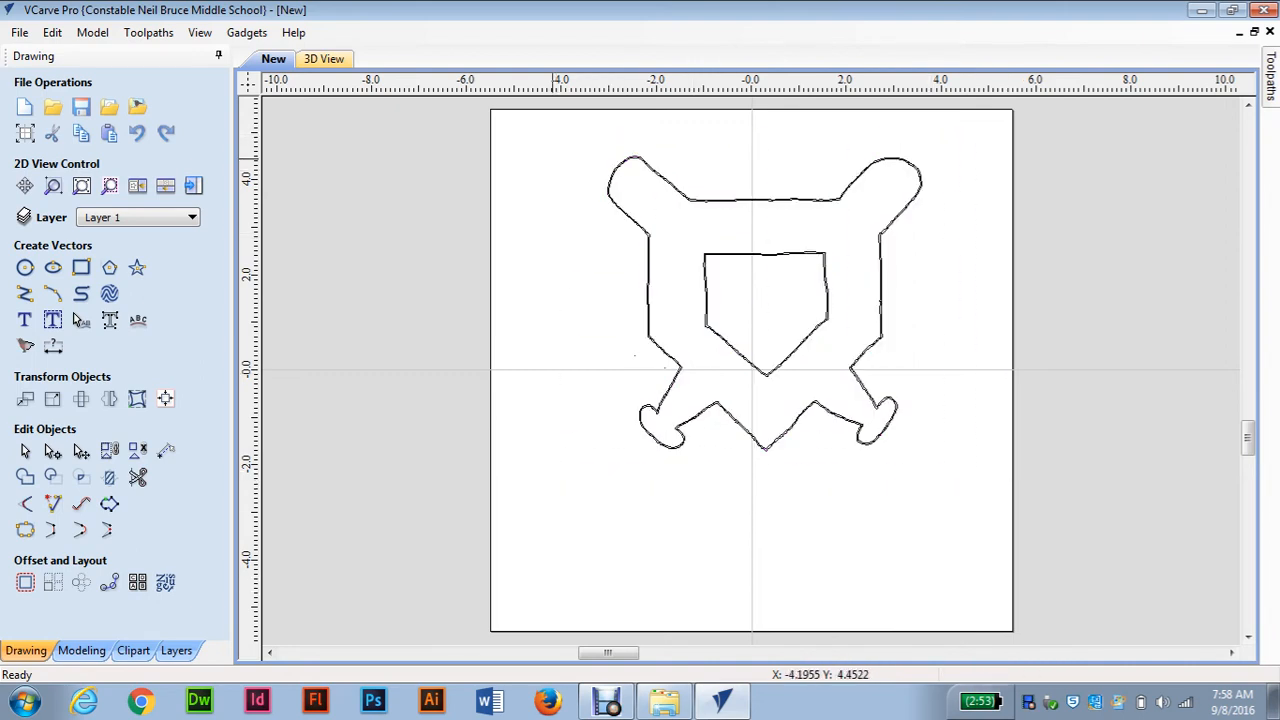
mouse_move(551, 154)
left_mouse_down()
mouse_move(947, 440)
mouse_move(939, 453)
left_mouse_up()
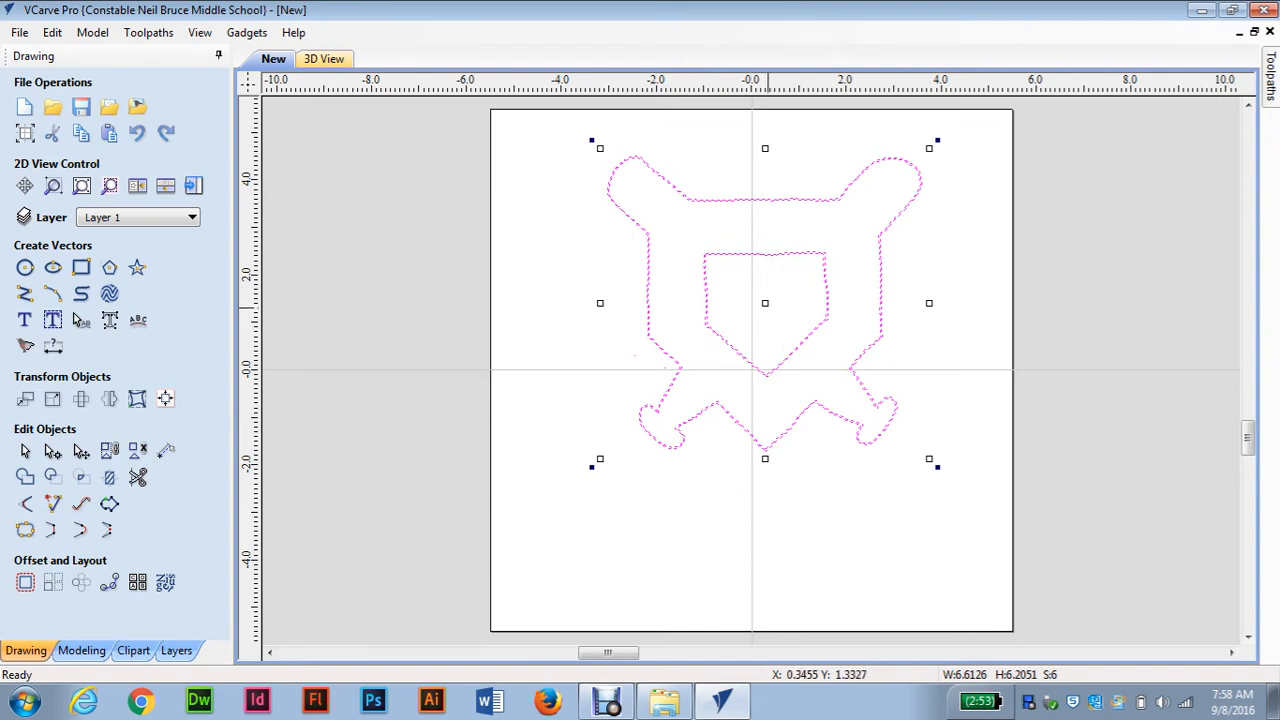
left_click_drag(765, 305, 753, 368)
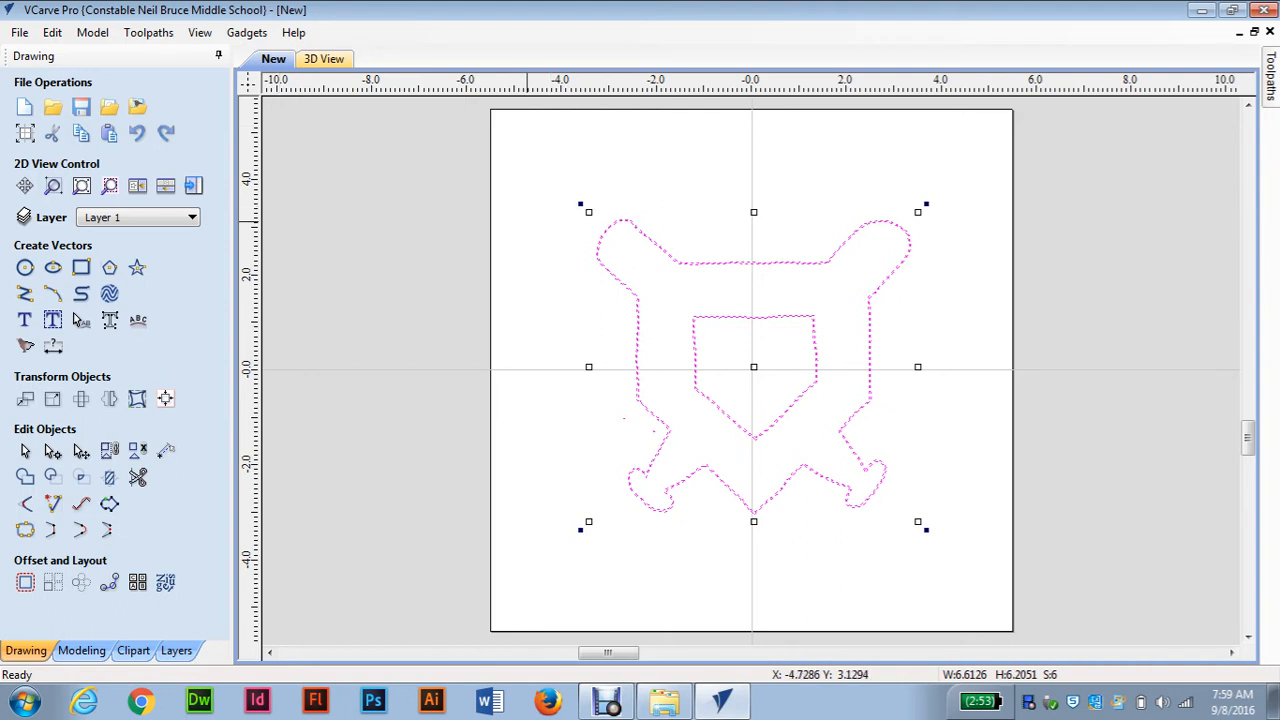
left_click(527, 220)
Step: Save the job to the desktop as a VCarve file named with the owner's surname
left_click(19, 32)
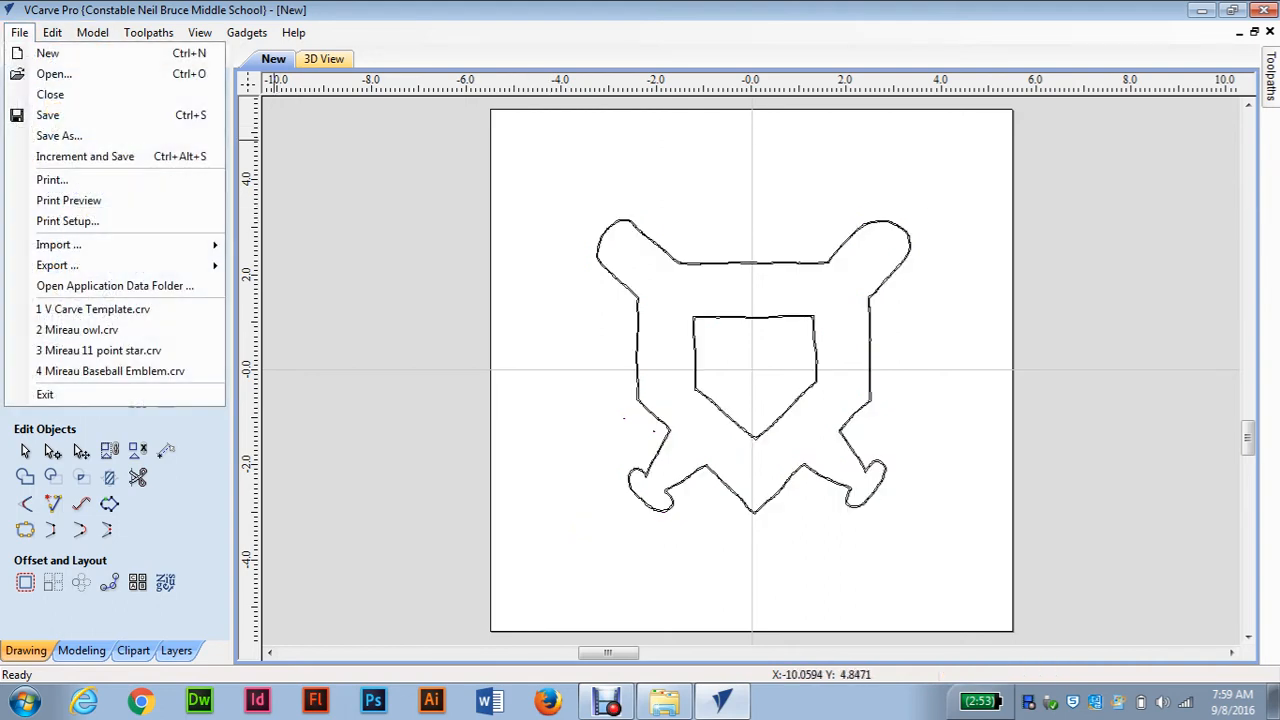
left_click(59, 135)
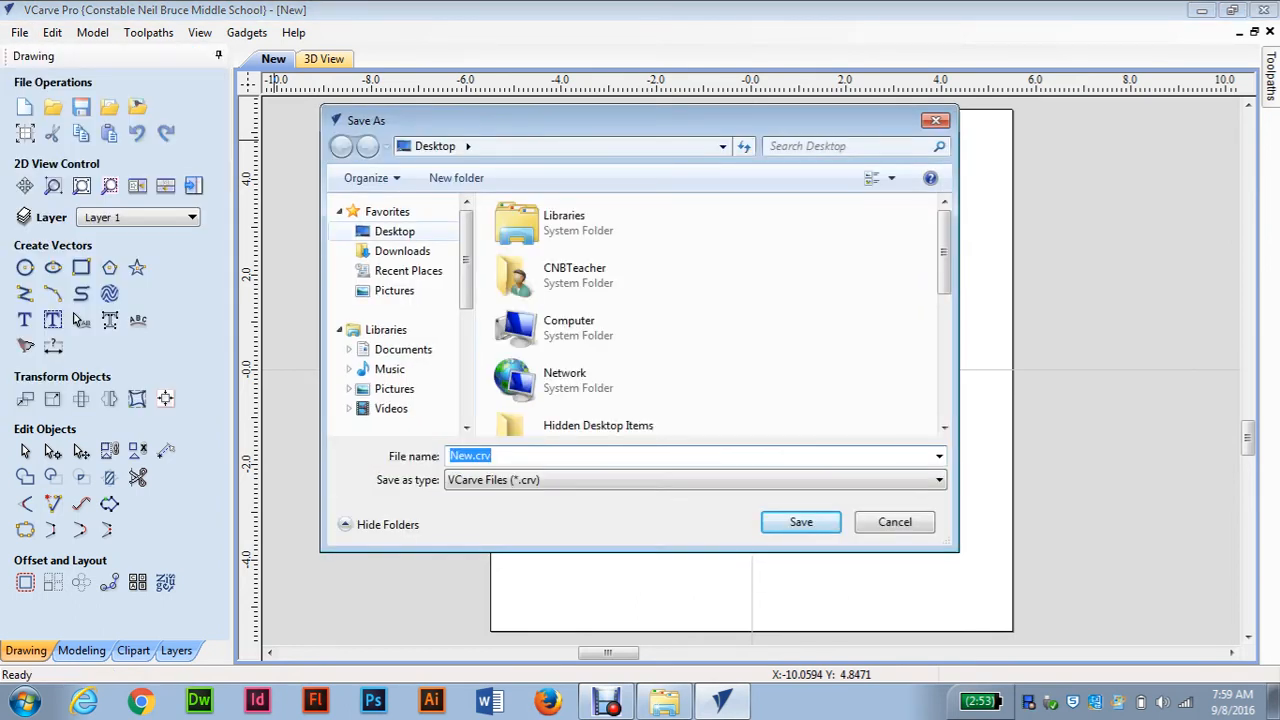
left_click(394, 231)
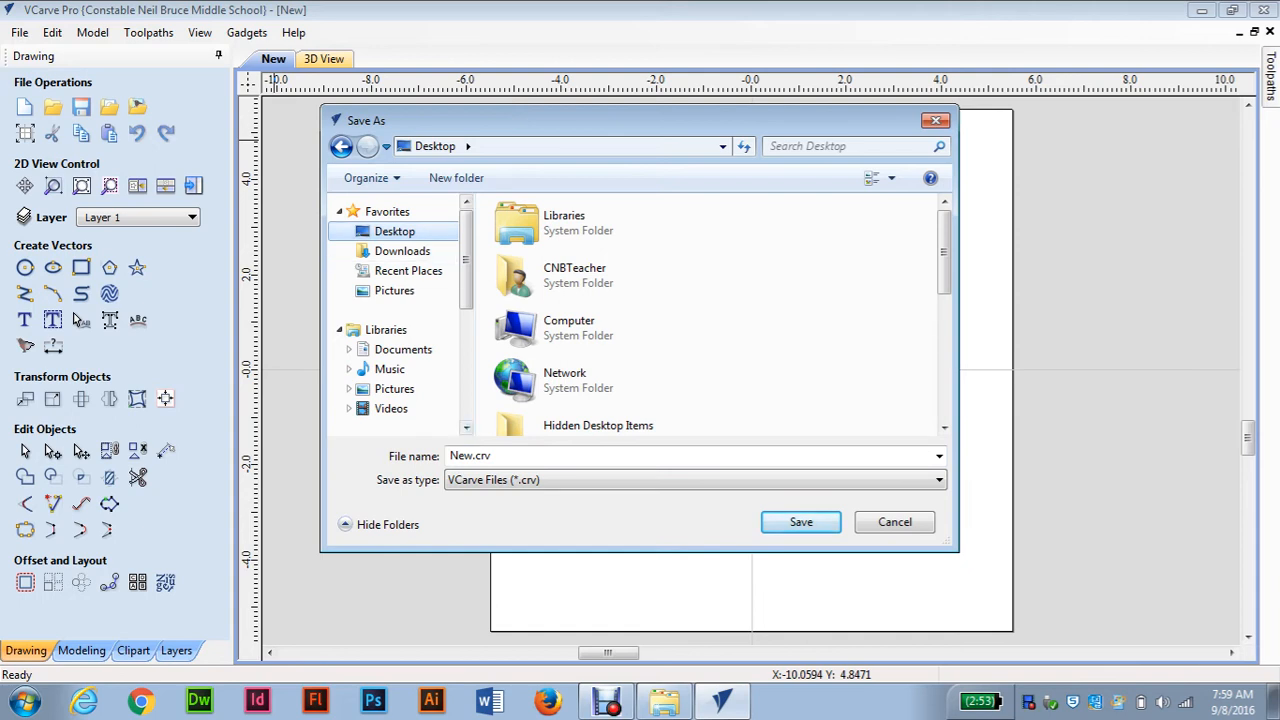
left_click(490, 456)
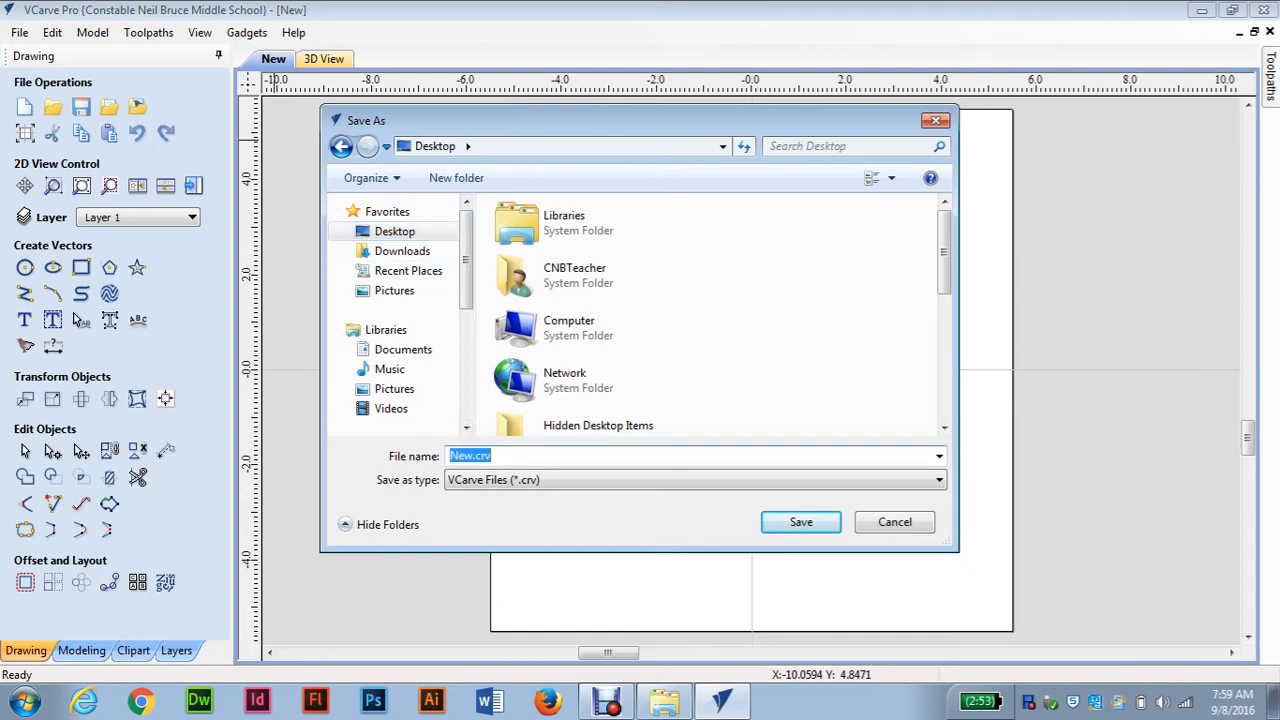
left_click(473, 456)
key("BackSpace")
key("BackSpace")
key("BackSpace")
type("Mireau")
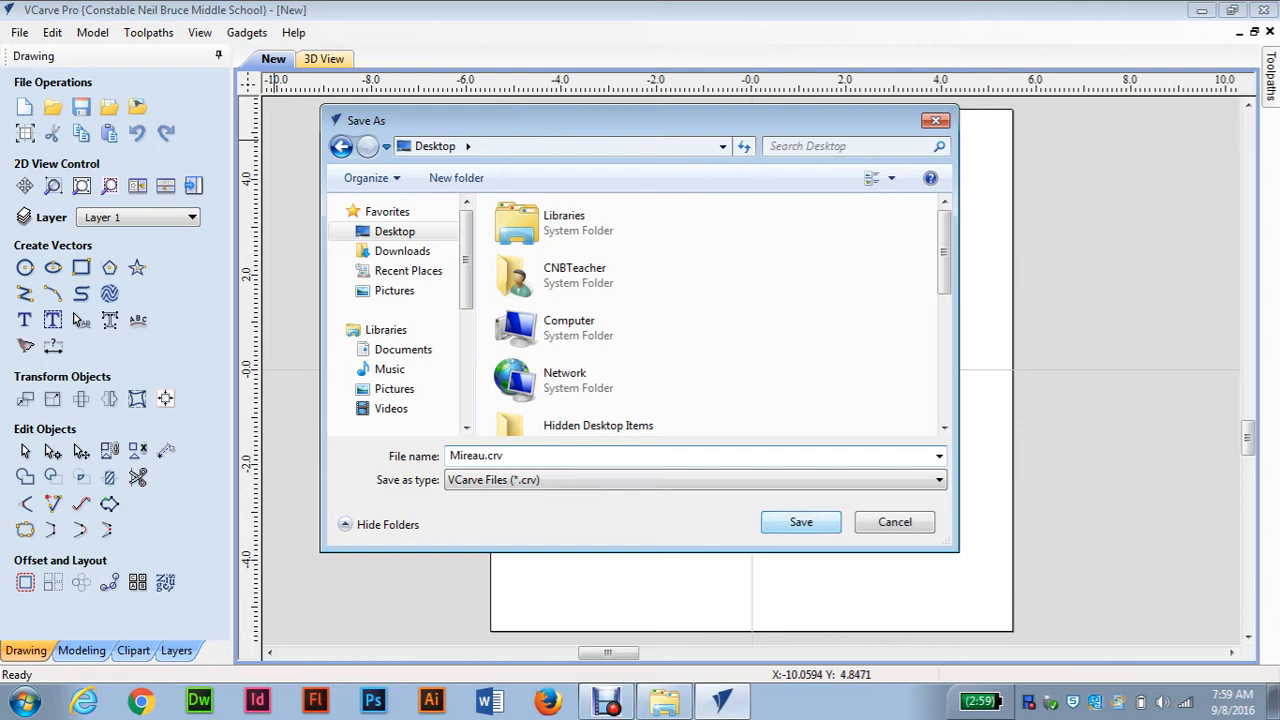
key("Return")
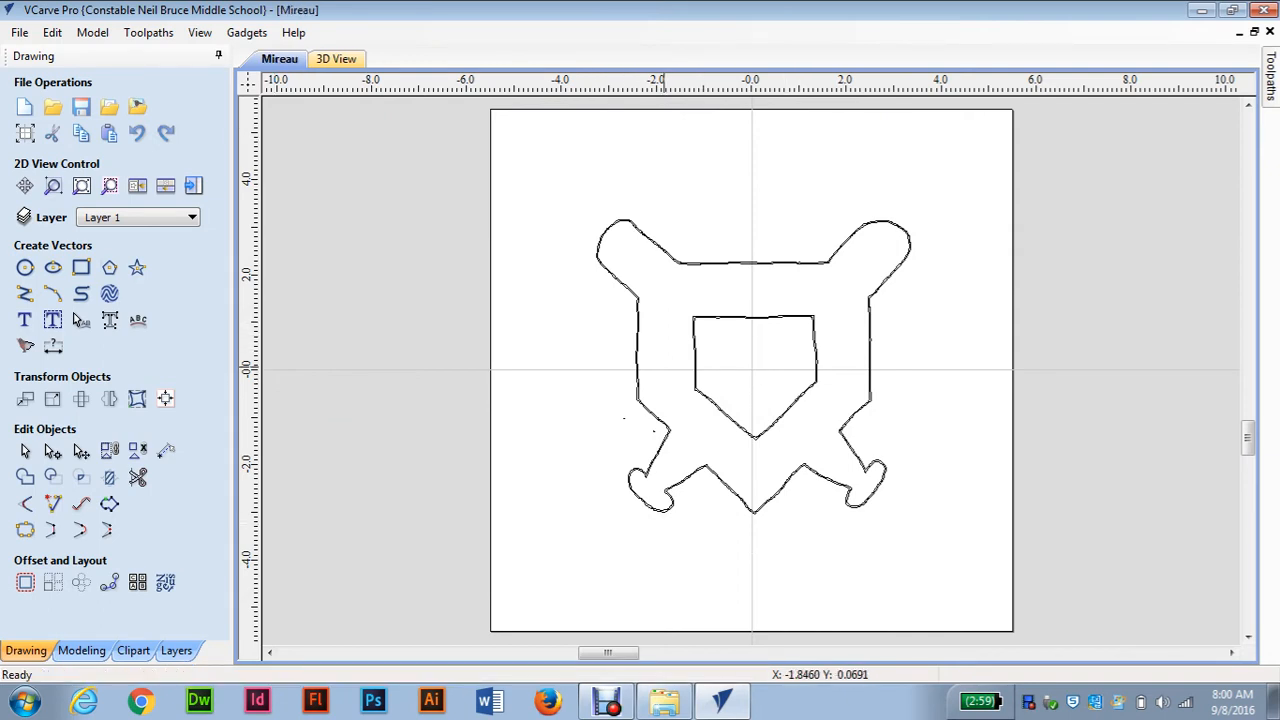
Step: Delete the inner duplicate line of the home plate and the outer duplicate line of the emblem outline, and save the job
scroll(751, 370, "up", 2)
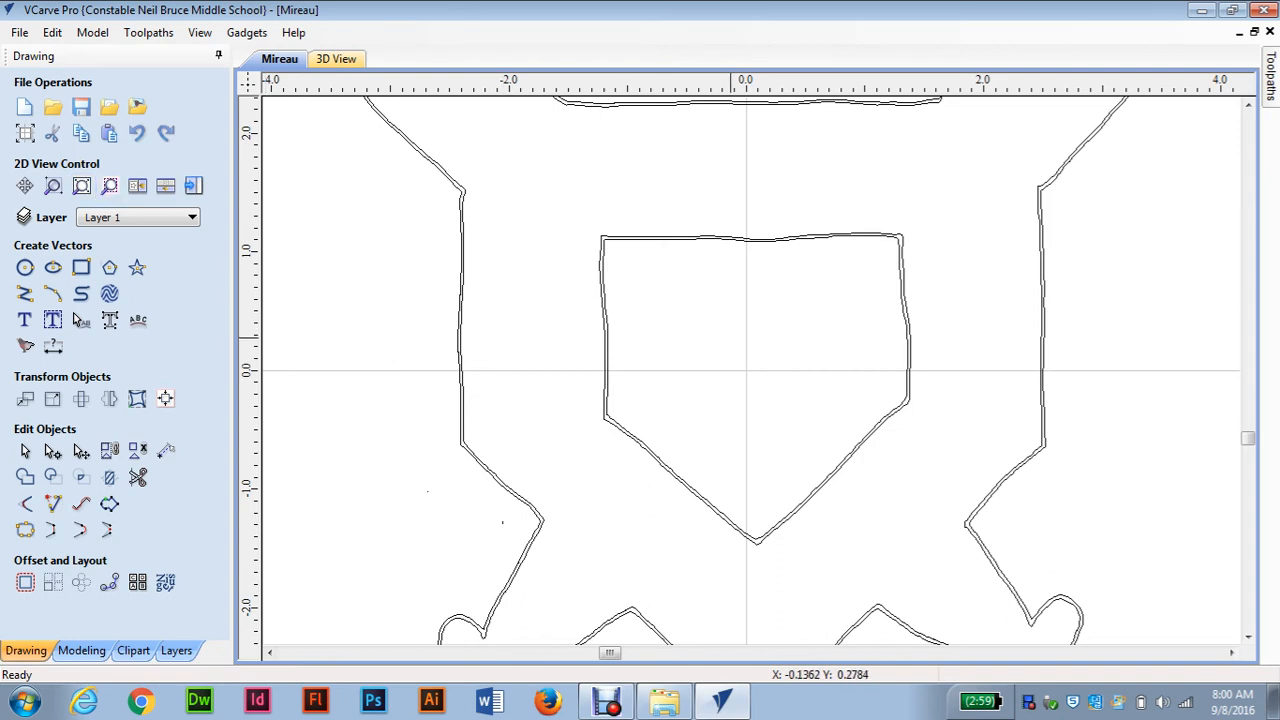
scroll(750, 358, "down", 5)
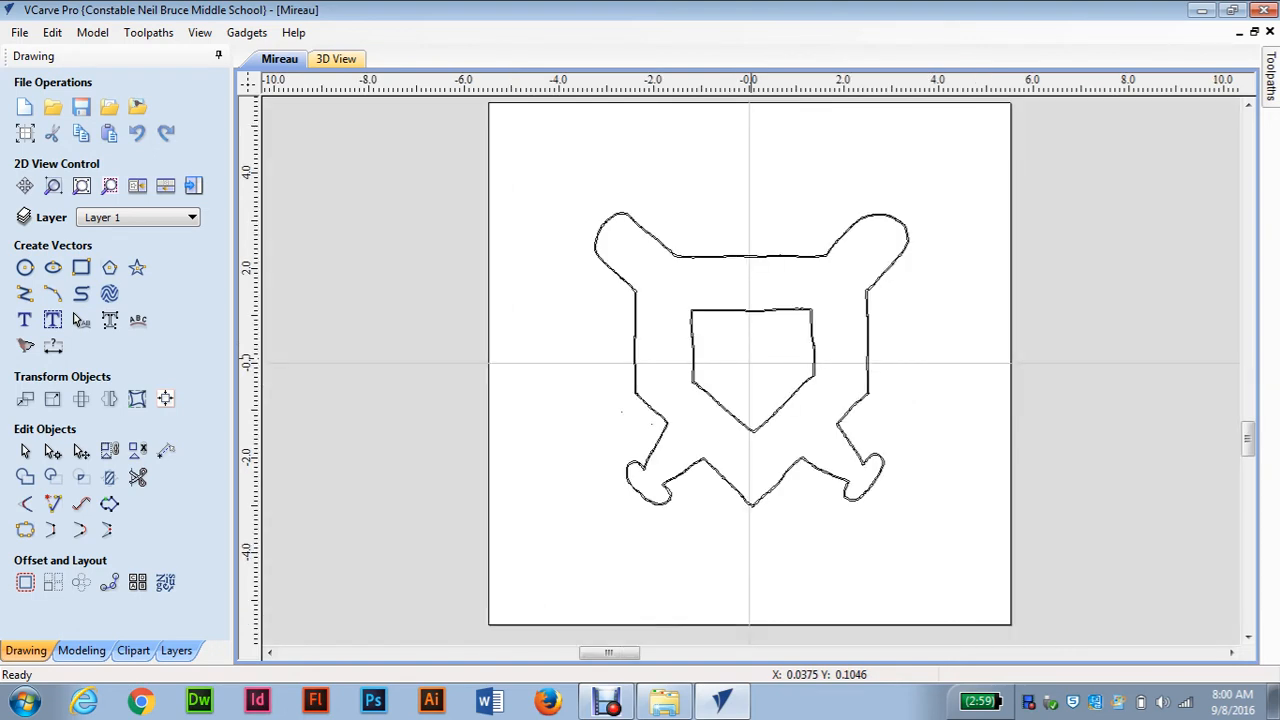
scroll(751, 358, "up", 4)
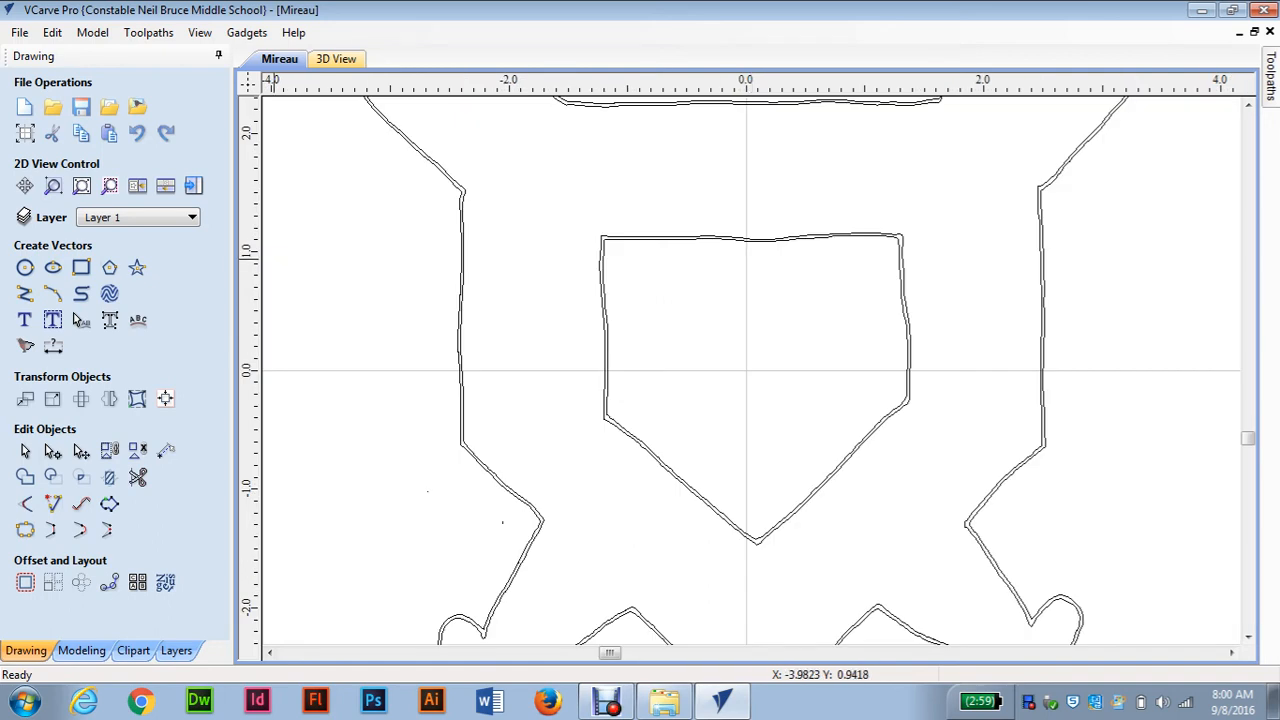
left_click(25, 451)
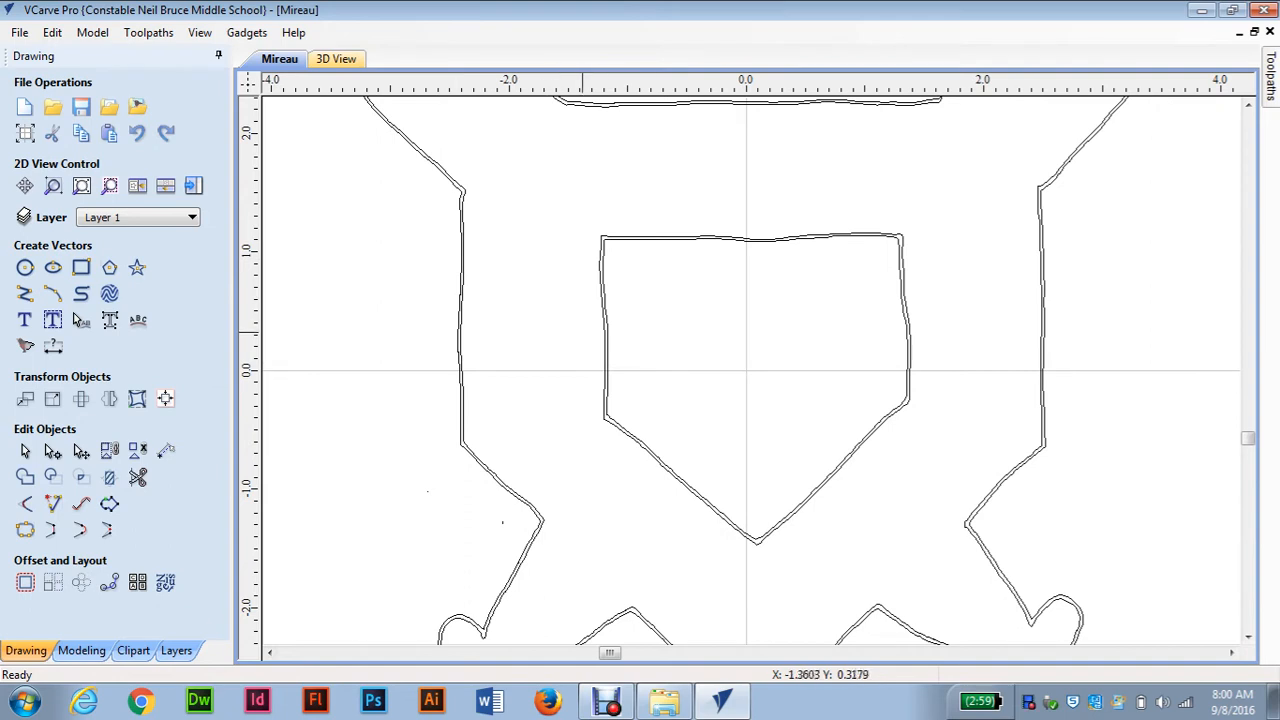
left_click(606, 341)
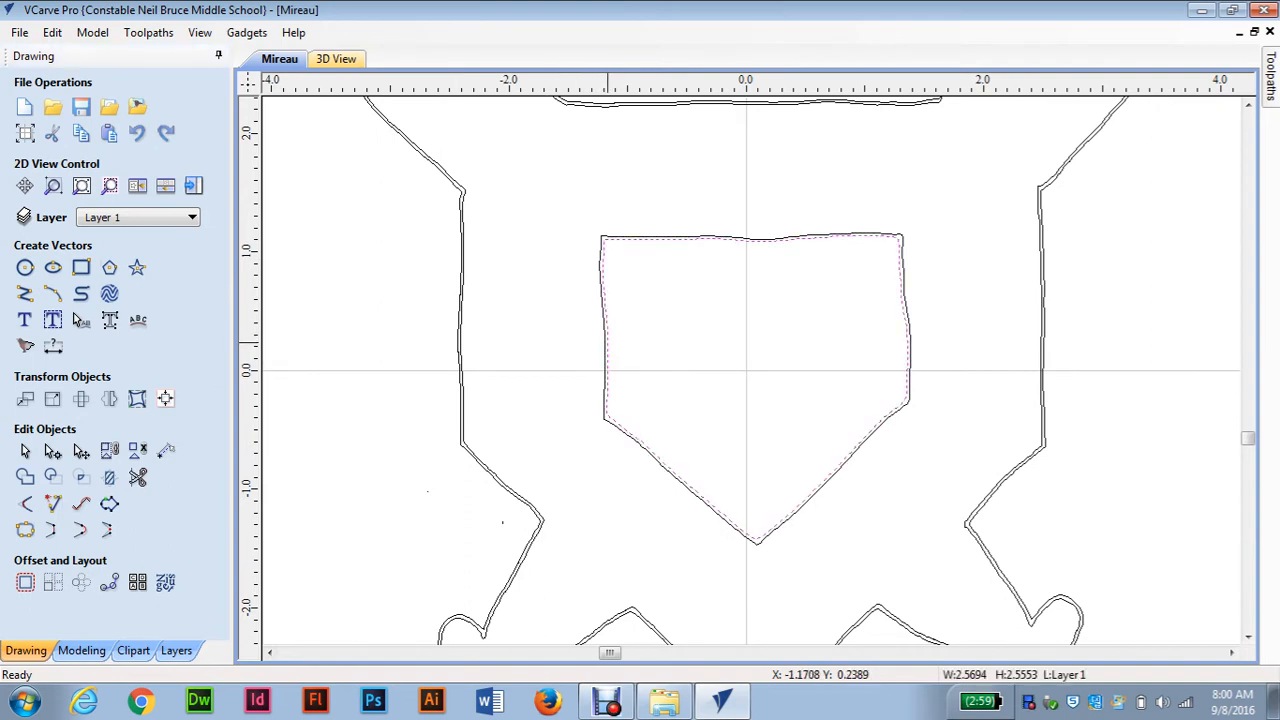
key("Delete")
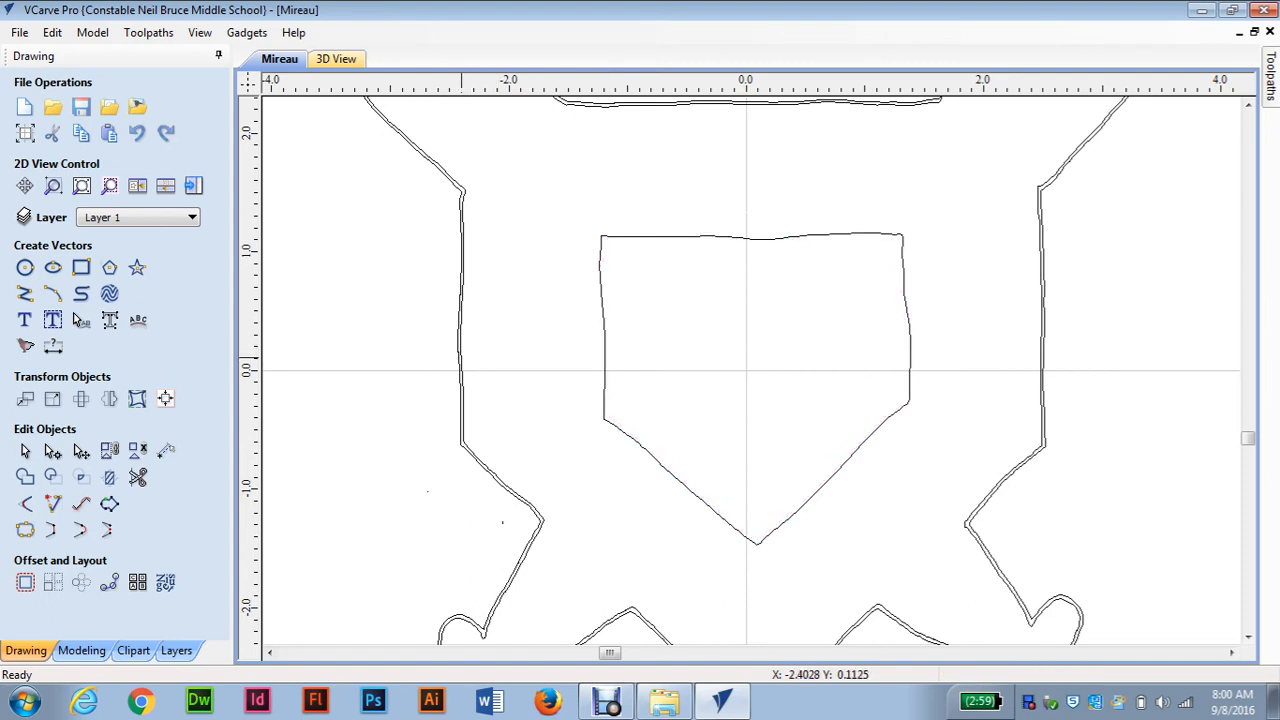
left_click(461, 357)
key("Escape")
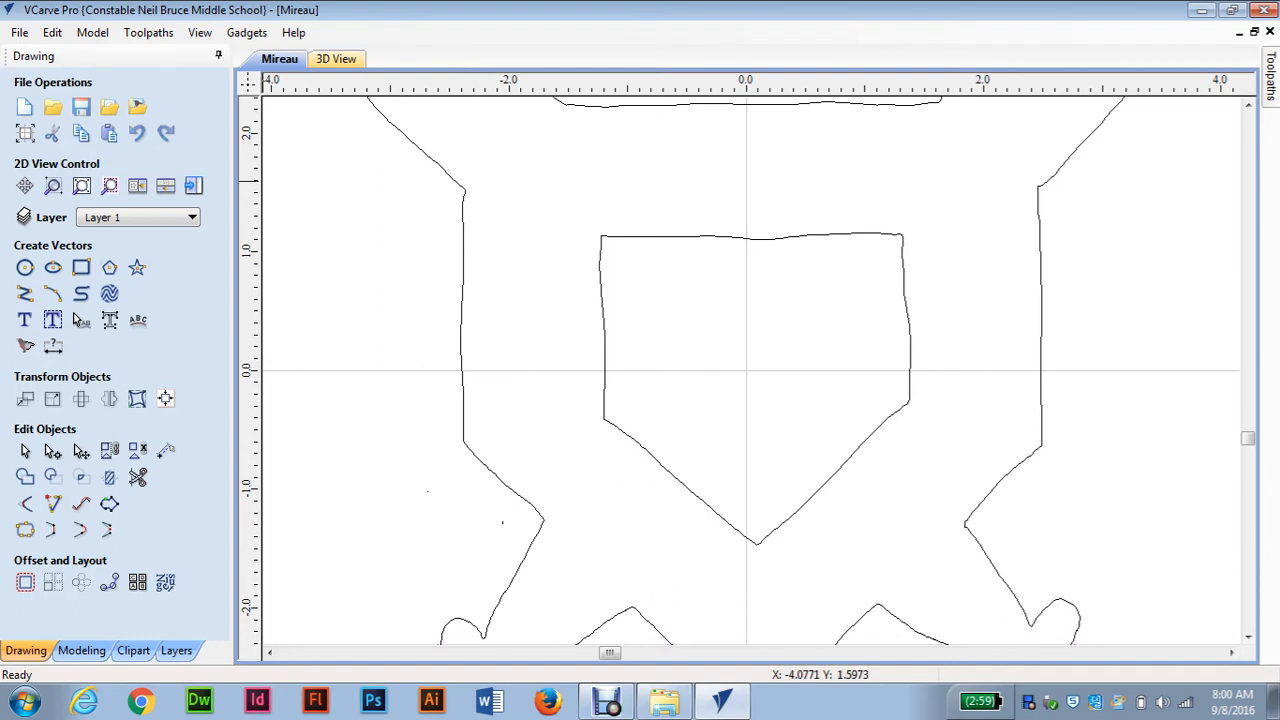
left_click(19, 32)
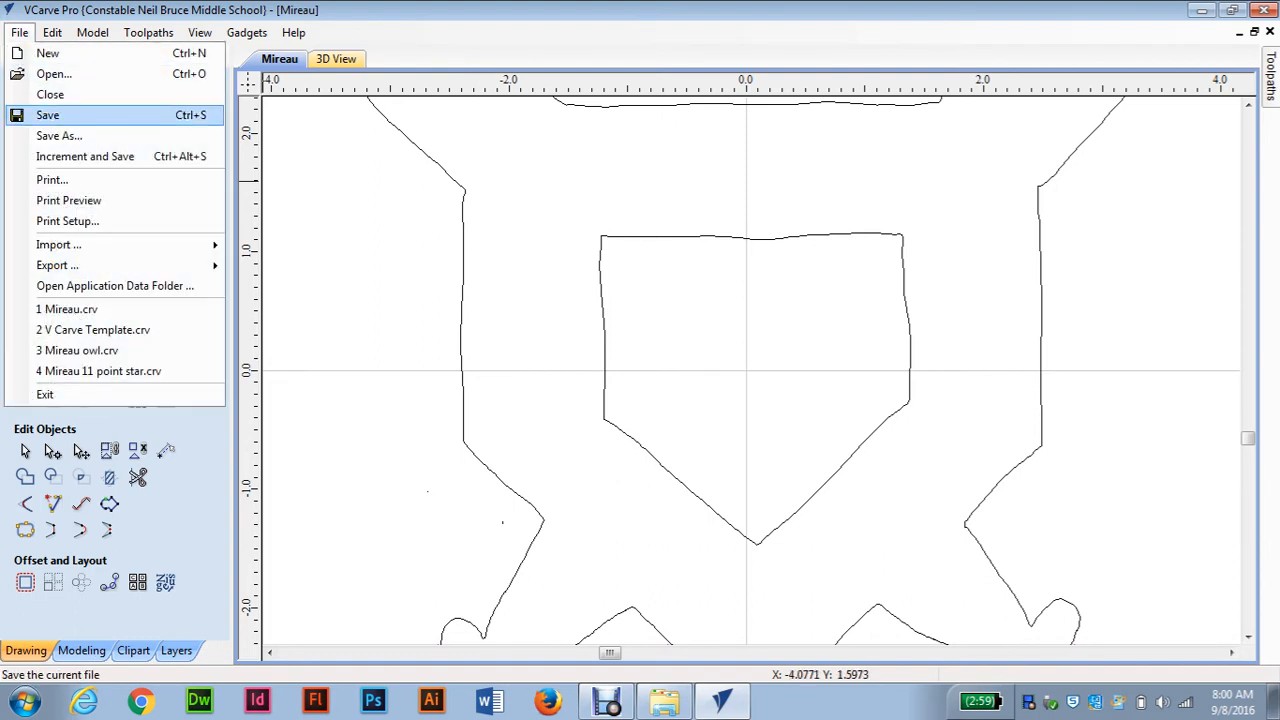
left_click(47, 115)
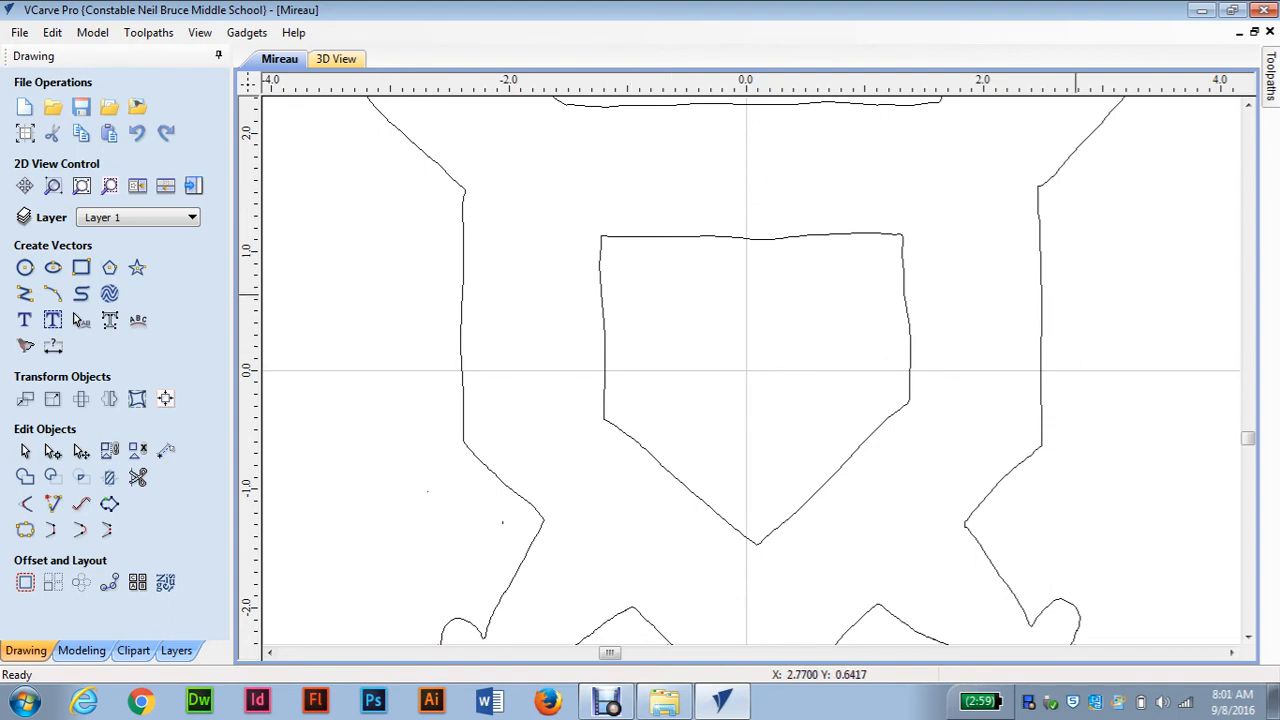
Step: Keep the toolpath operations permanently displayed beside the full view of the job
left_click(109, 185)
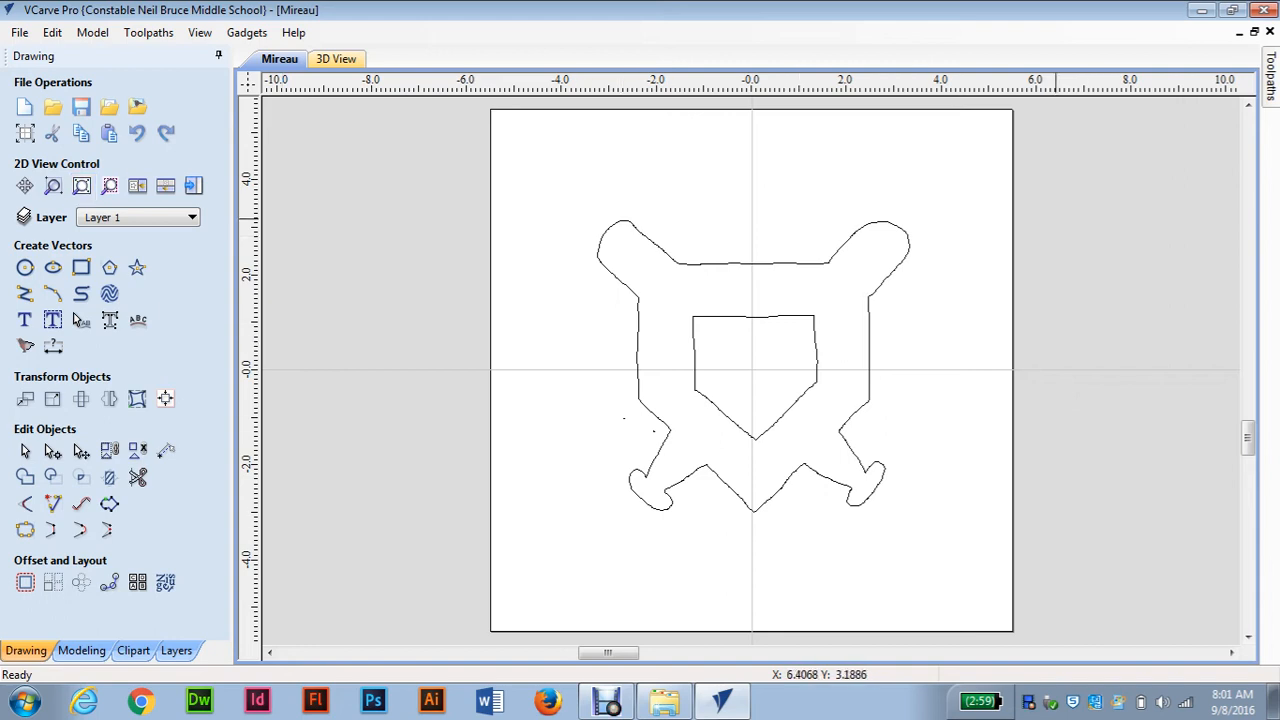
mouse_move(1270, 77)
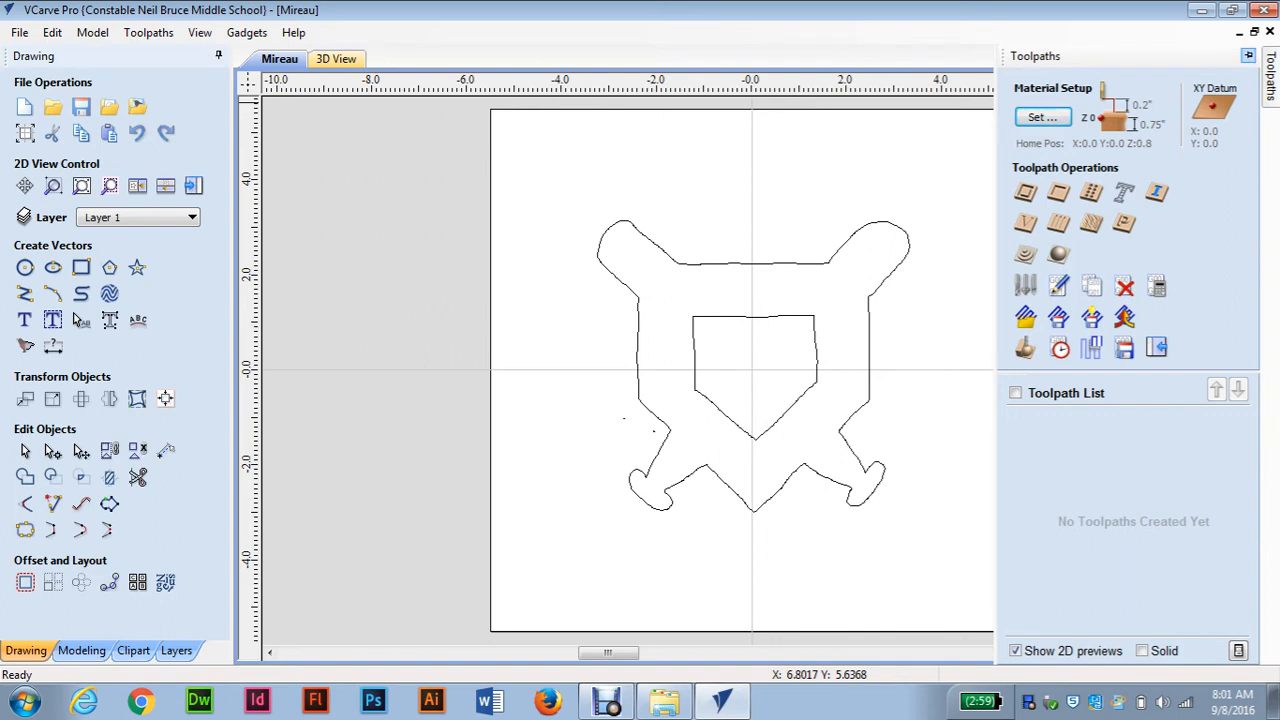
left_click(1248, 55)
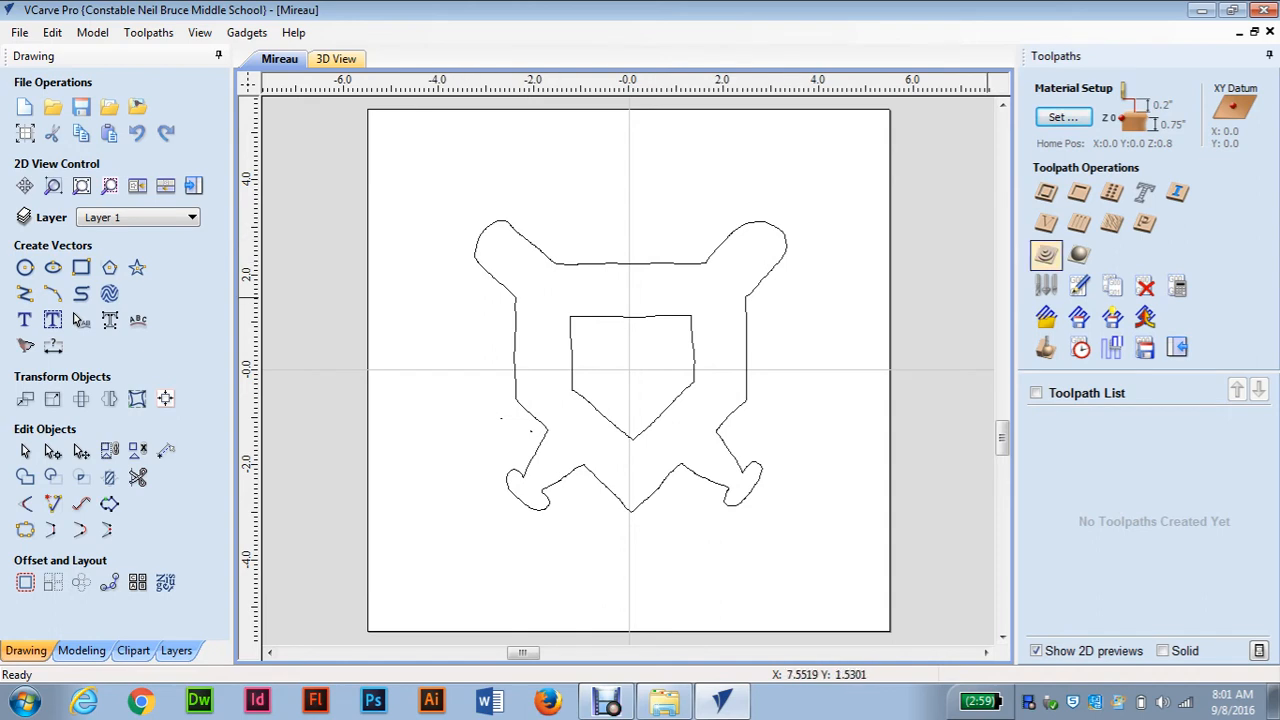
Step: Start a 2D profile toolpath with a cut depth of 0.78 inches and the End Mill (0.25 inch) tool
left_click(1045, 192)
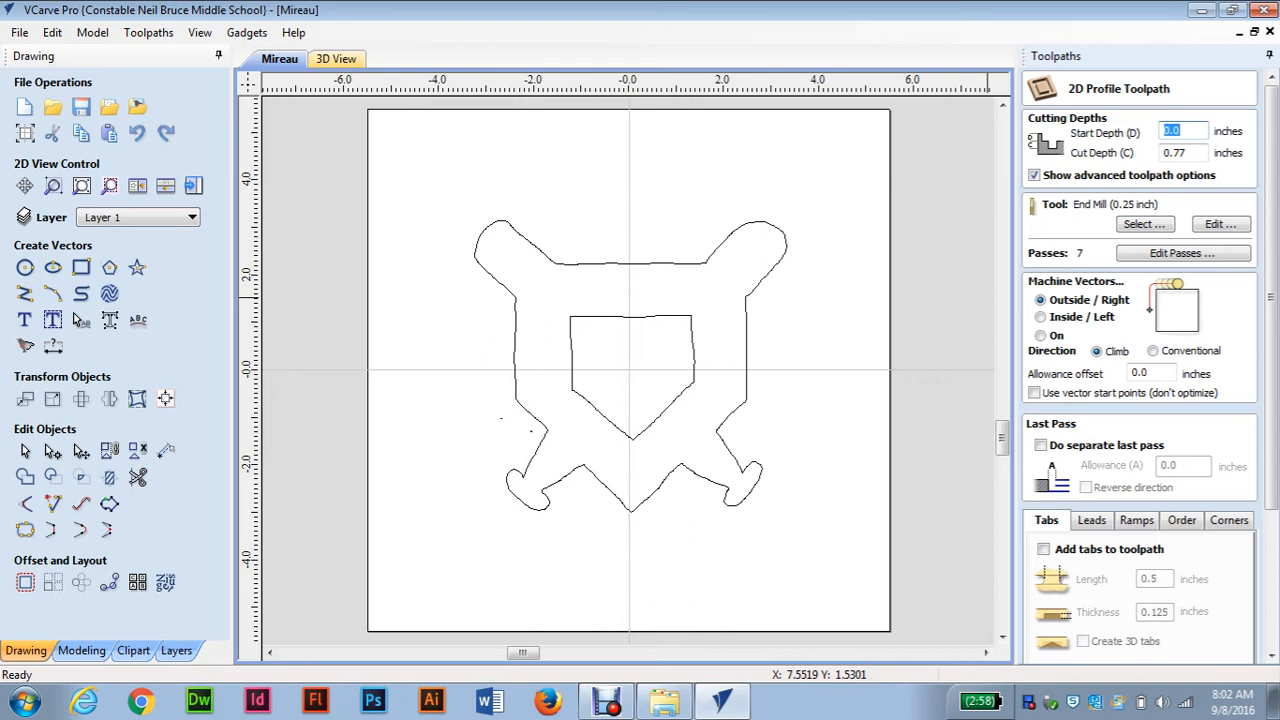
key("Tab")
type("0.78")
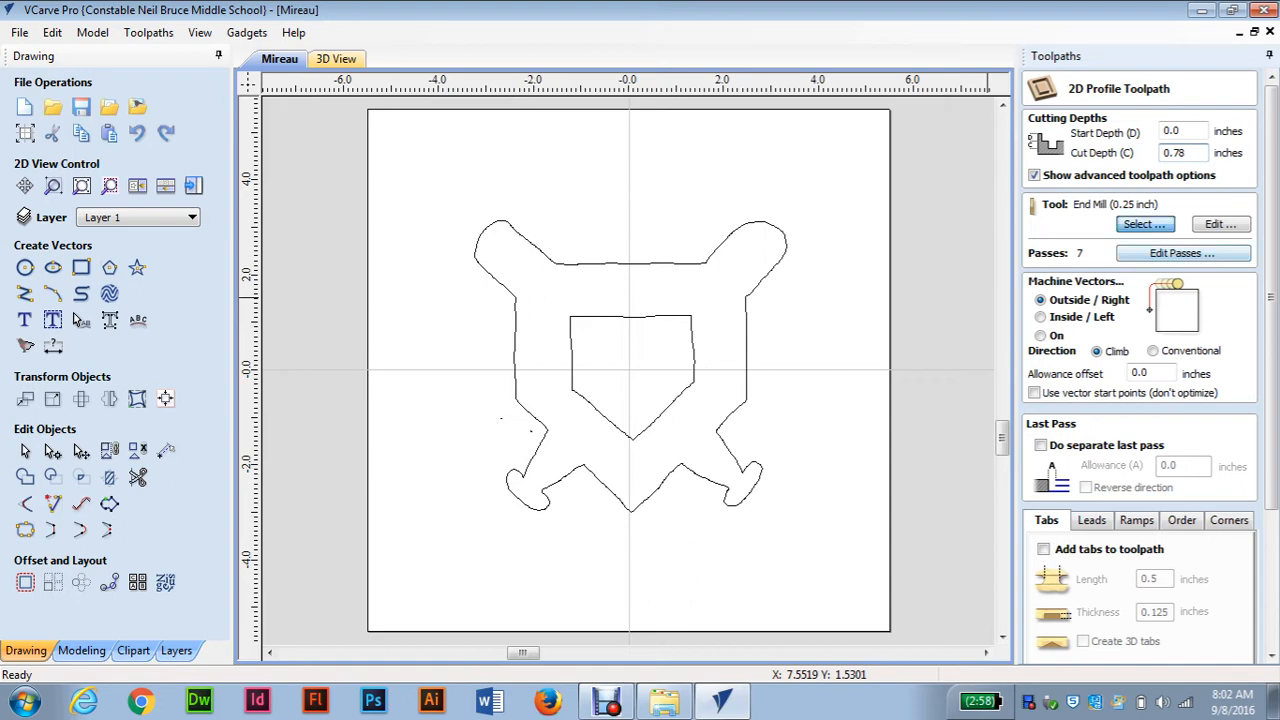
left_click(1144, 224)
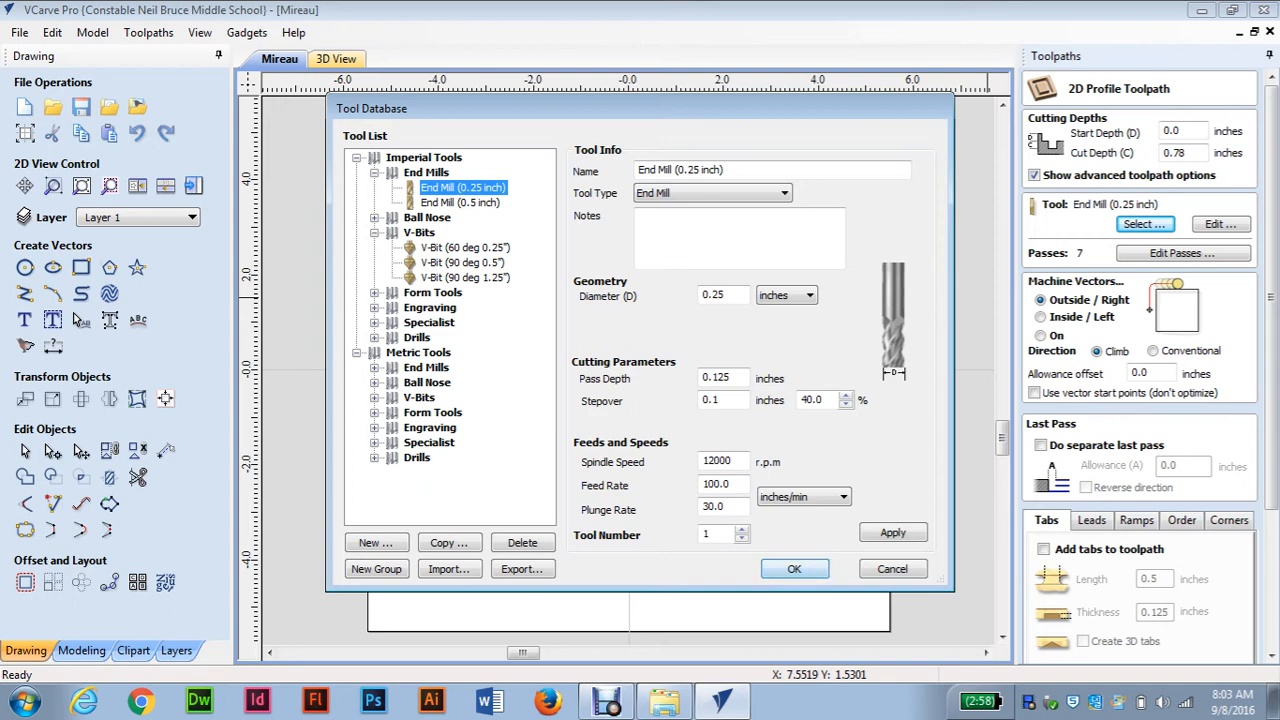
left_click(795, 569)
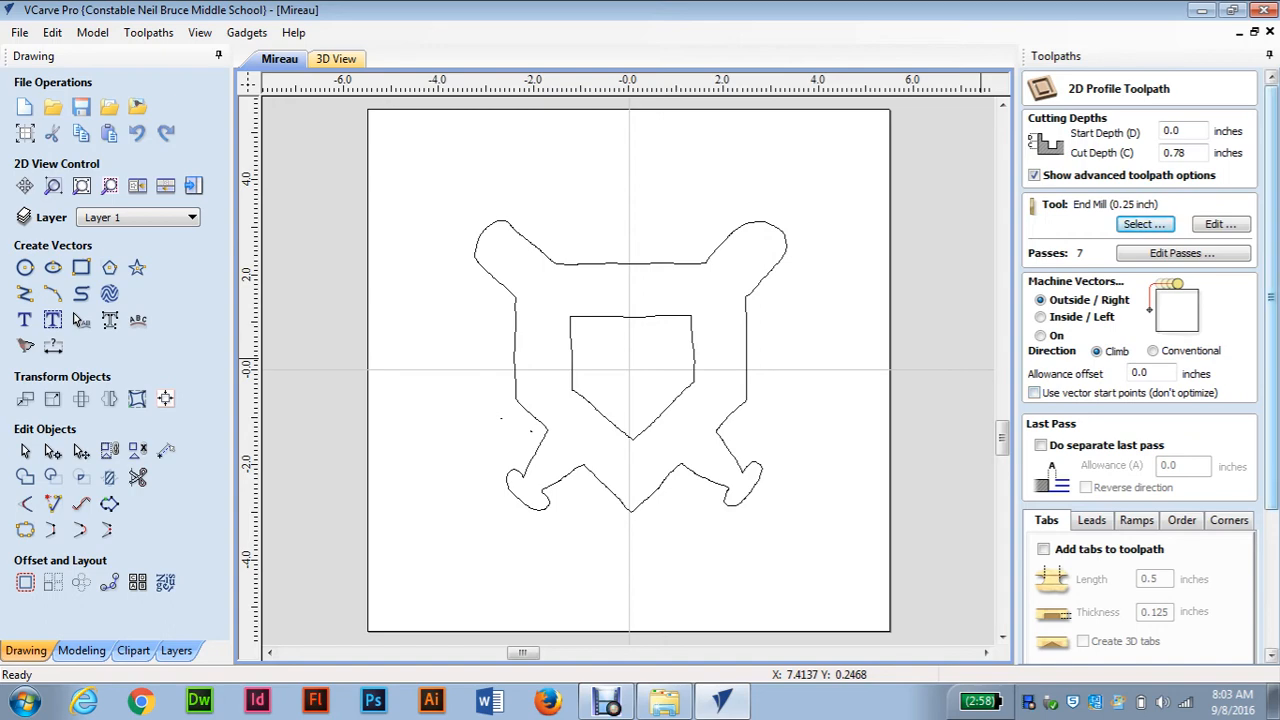
Step: Enable tabs for the profile toolpath and select both the home plate and the emblem outline for tab placement
scroll(1140, 366, "down", 2)
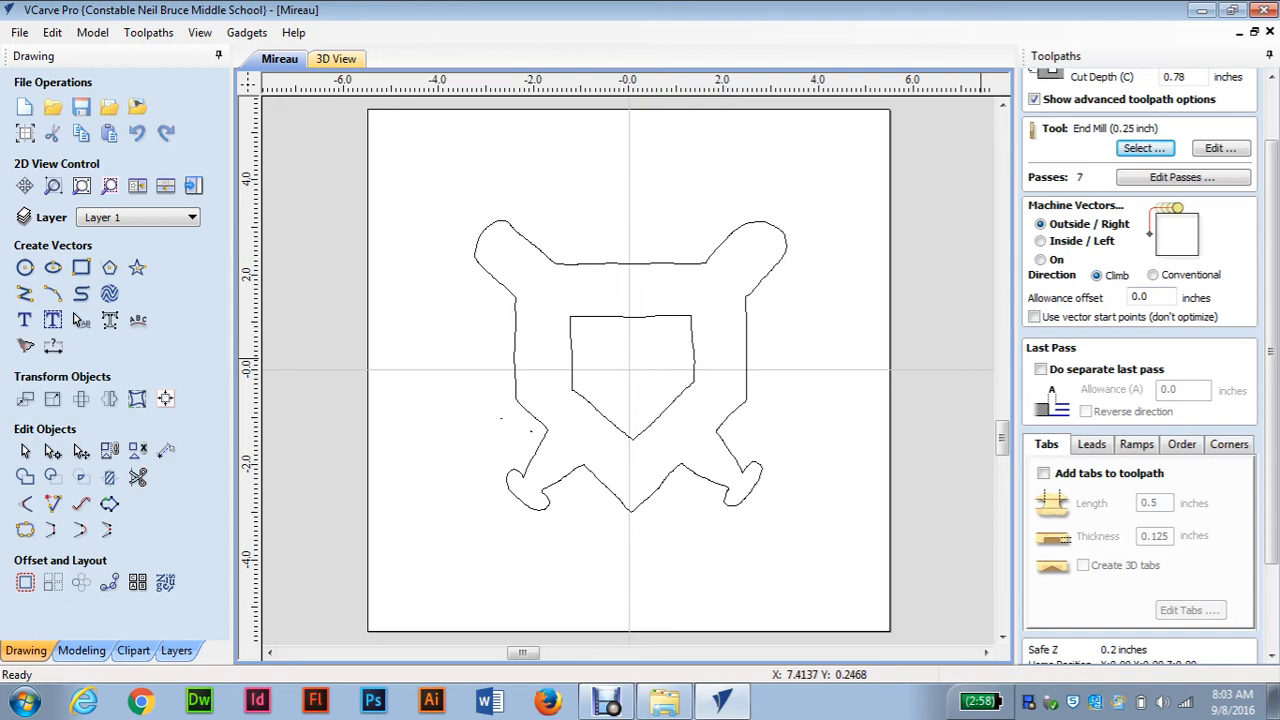
left_click_drag(1271, 351, 1271, 434)
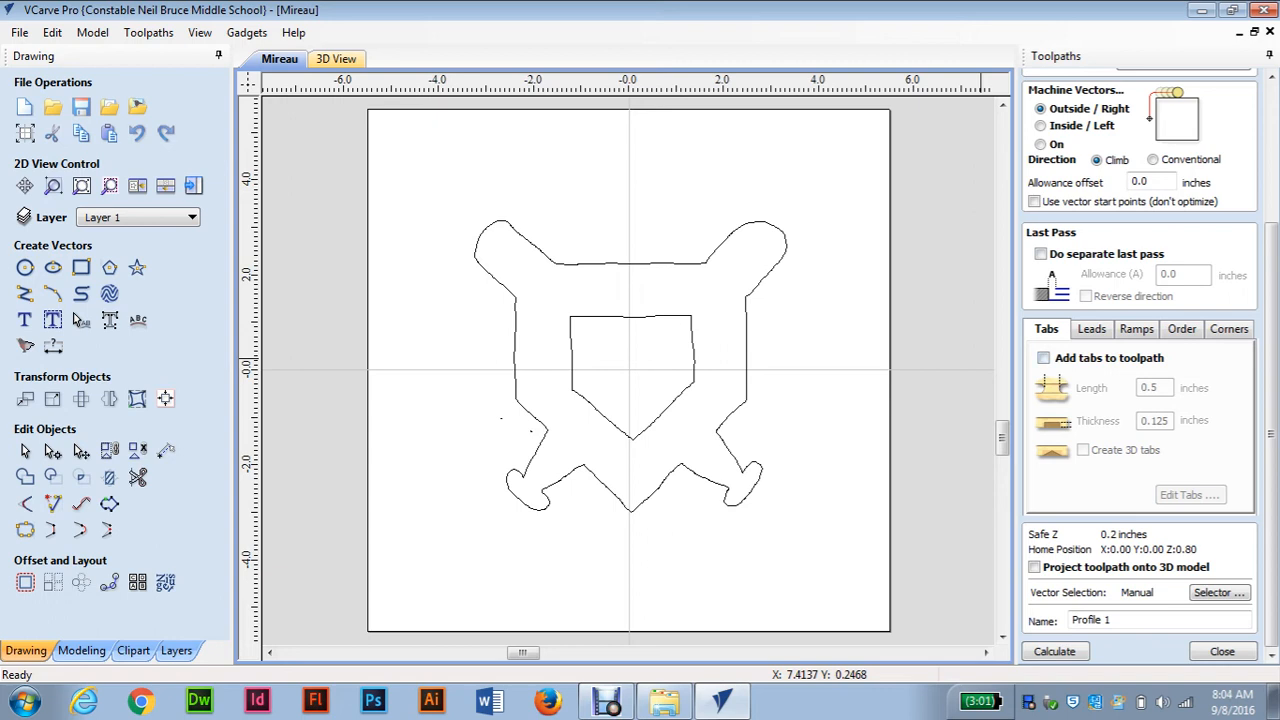
left_click(1044, 358)
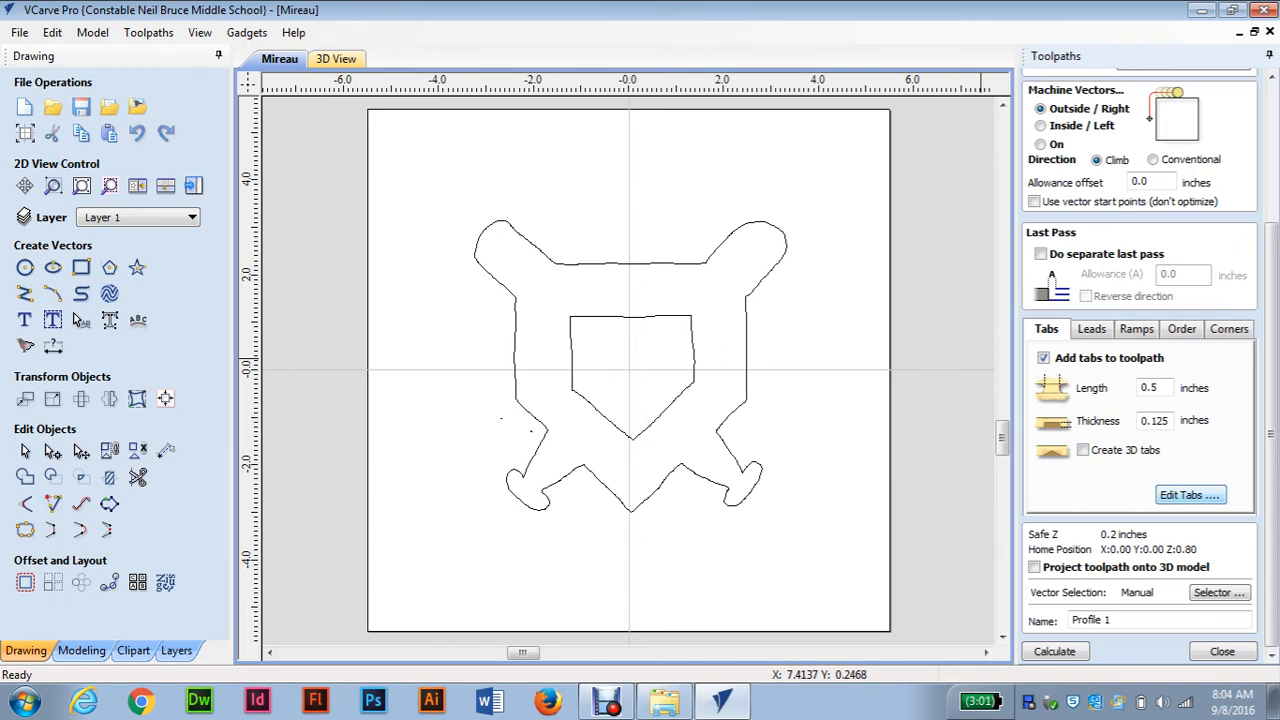
left_click(1190, 495)
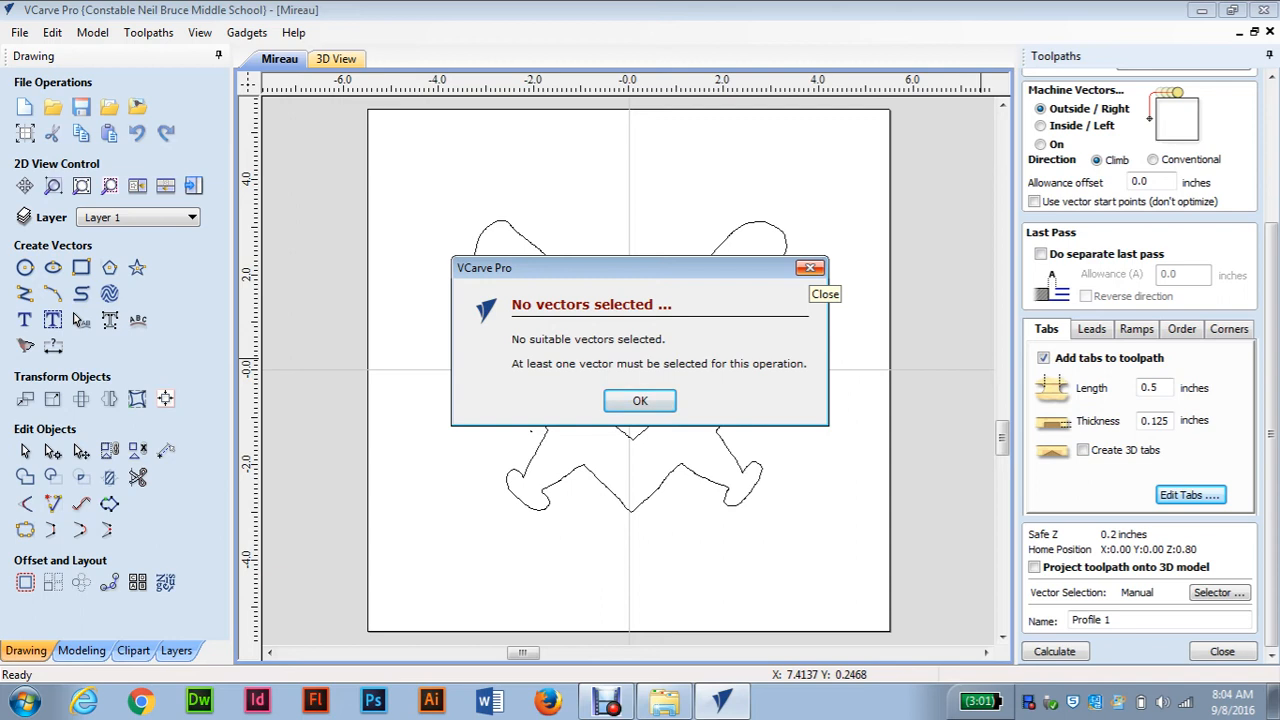
left_click(810, 268)
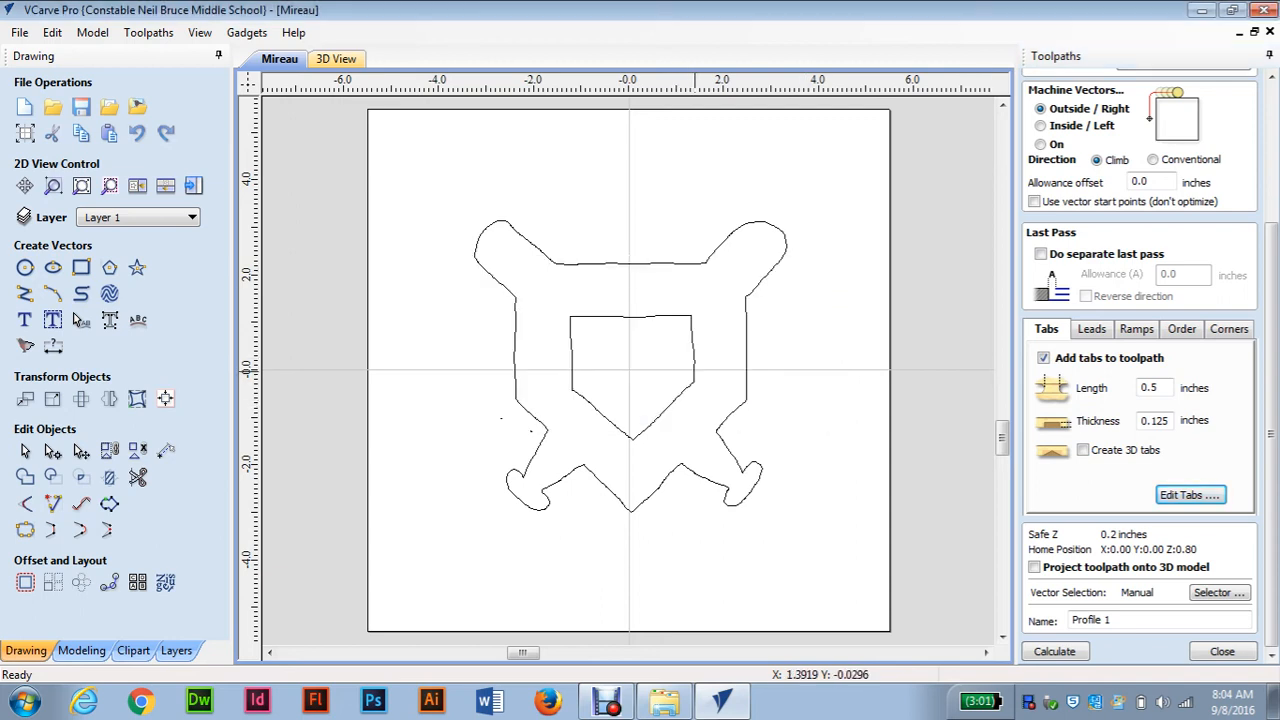
left_click(693, 372)
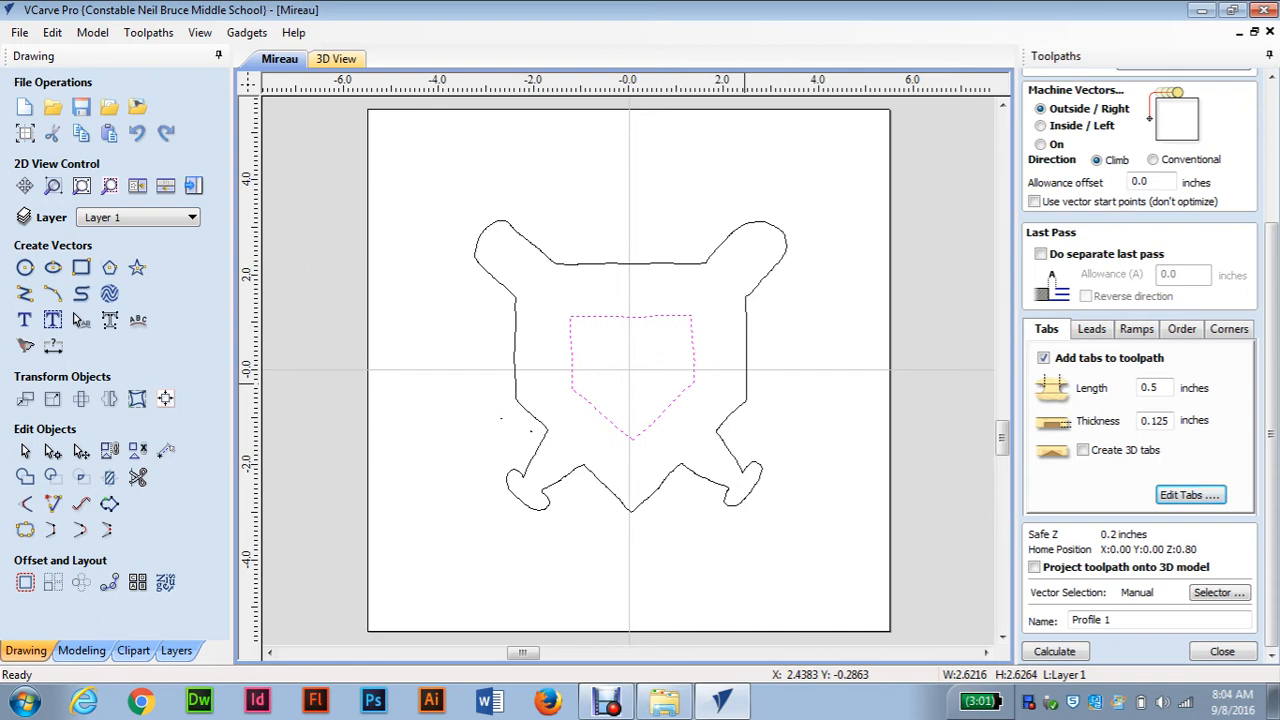
left_click(745, 387, "shift")
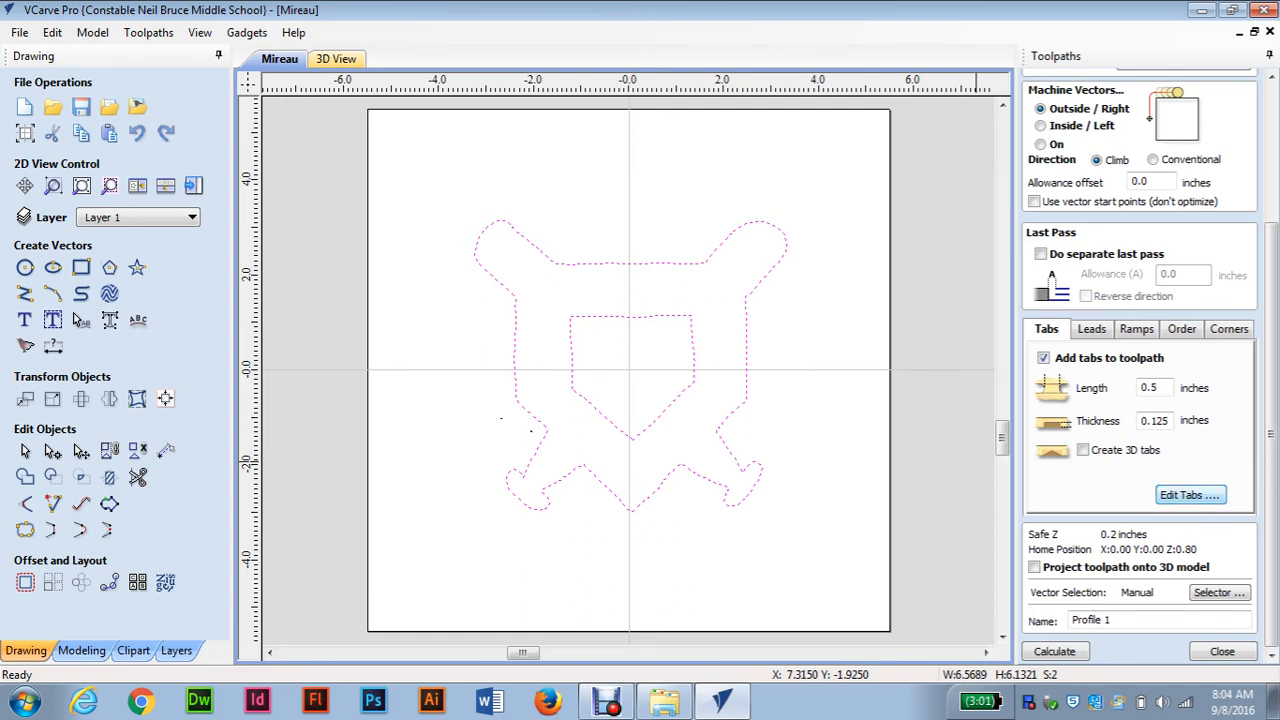
Step: Add a constant number of 4 tabs to each of the two selected vectors
left_click(1190, 495)
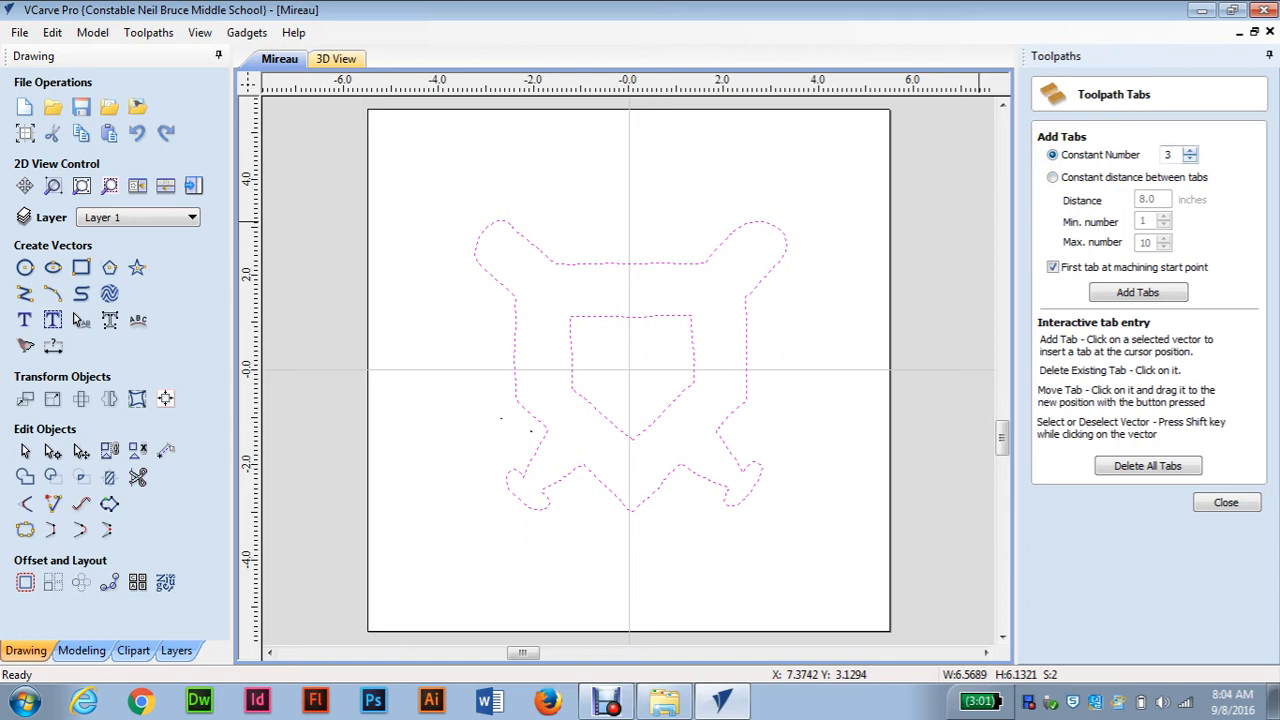
left_click(1190, 150)
left_click(1138, 292)
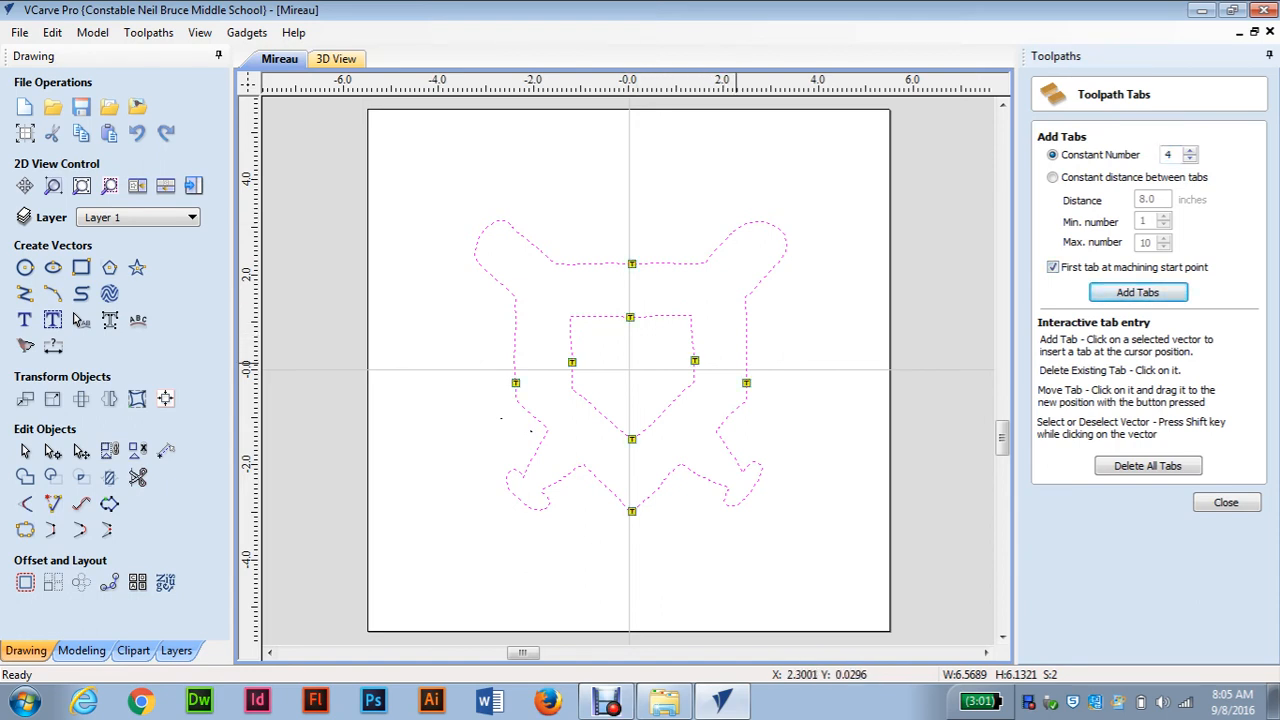
Step: Reposition the emblem outline's side tabs higher, its lower tab off the pointed tip, and the home plate's left tab slightly up, and finish tab editing
left_click_drag(746, 383, 746, 355)
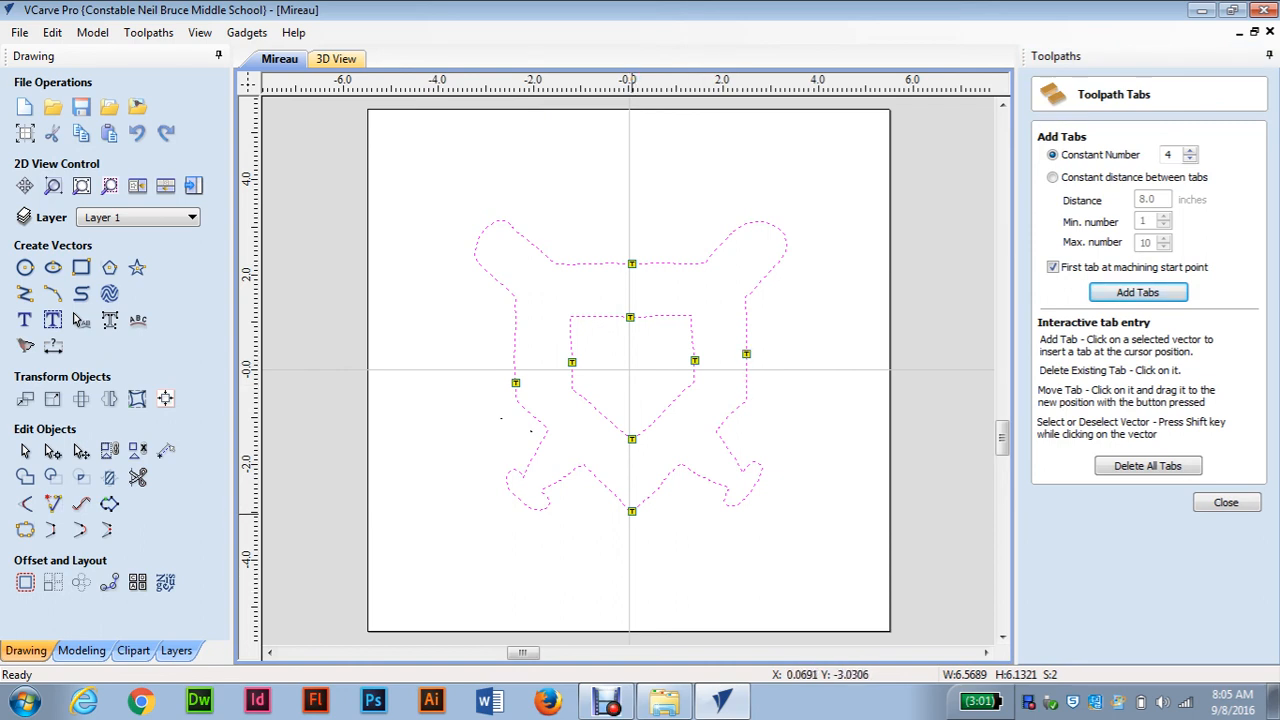
left_click_drag(650, 498, 654, 496)
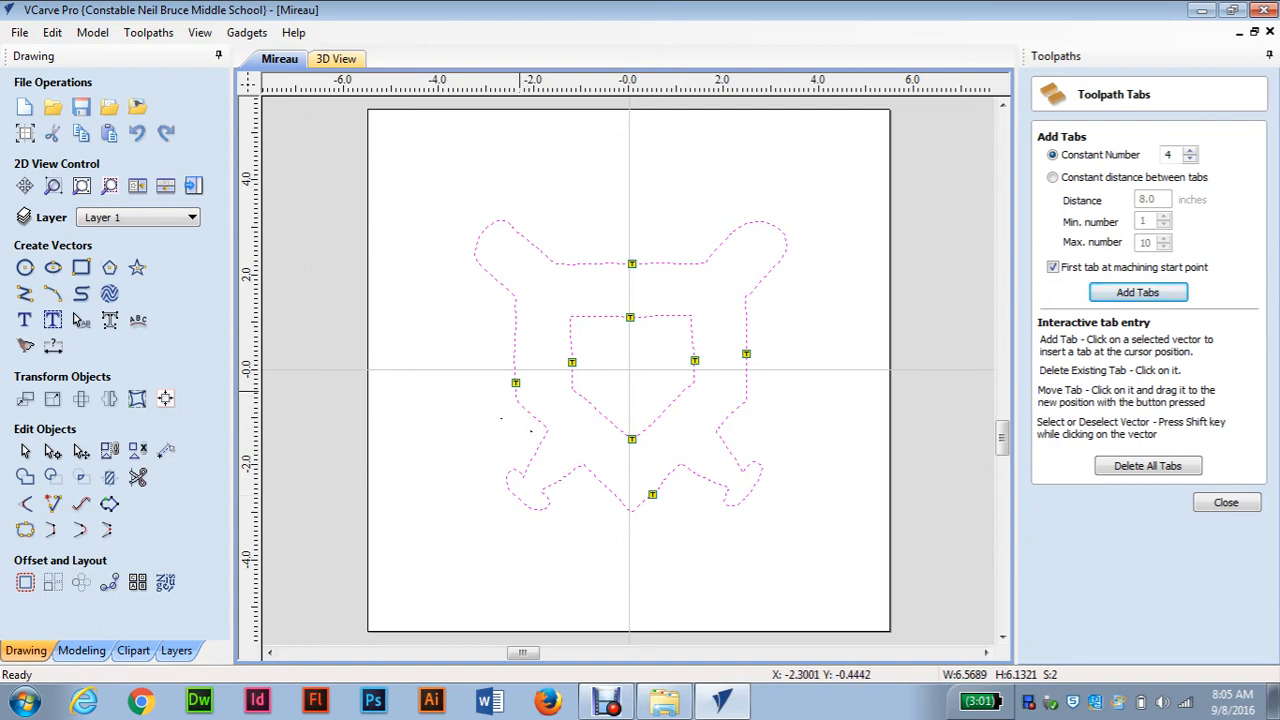
mouse_move(512, 315)
left_mouse_down()
mouse_move(514, 347)
mouse_move(572, 356)
left_mouse_up()
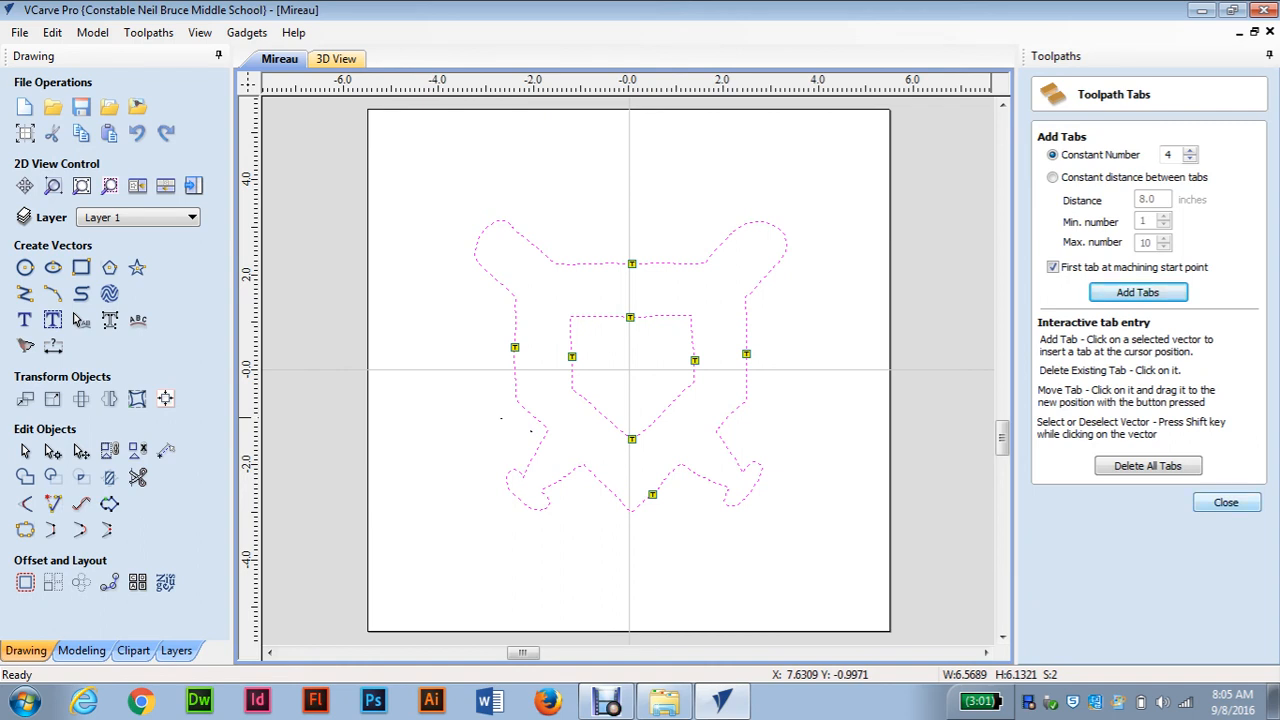
left_click(1226, 502)
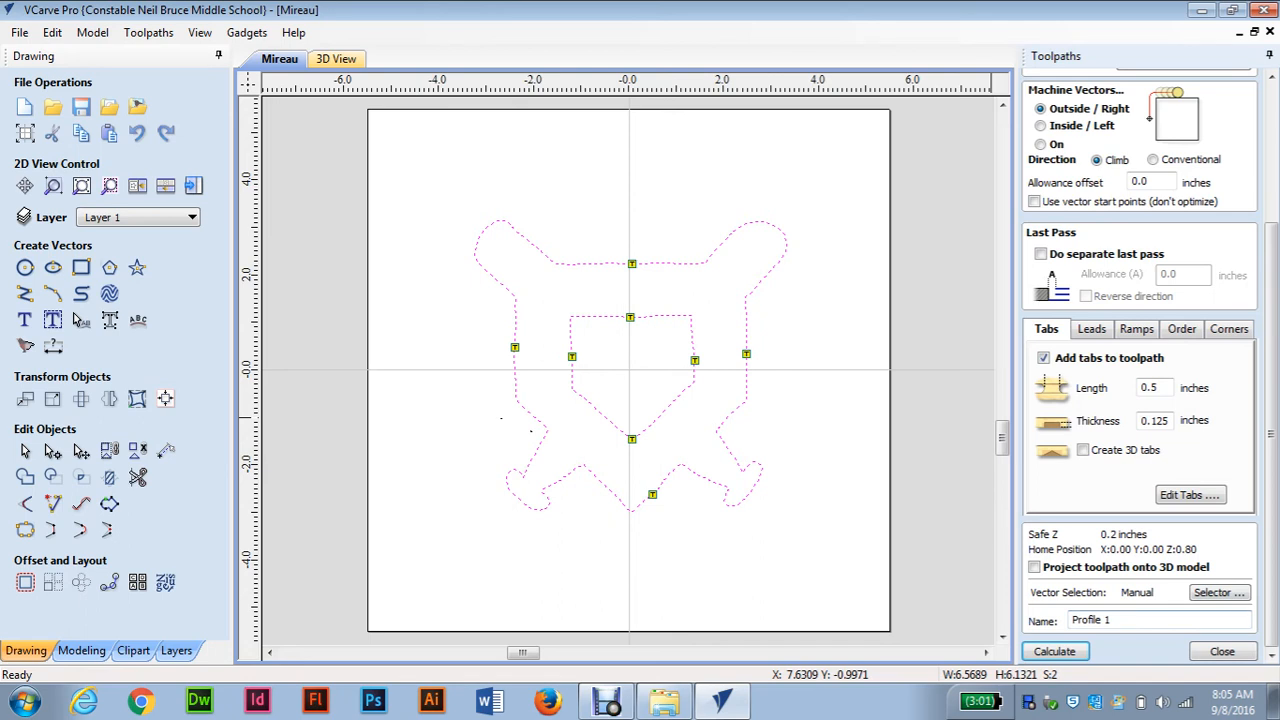
Step: Name the profile toolpath with the owner's surname followed by 1, and calculate it, accepting the cut through the material
left_click(1102, 620)
key("BackSpace")
key("BackSpace")
key("BackSpace")
key("BackSpace")
key("BackSpace")
key("BackSpace")
key("BackSpace")
key("BackSpace")
type("Mireau")
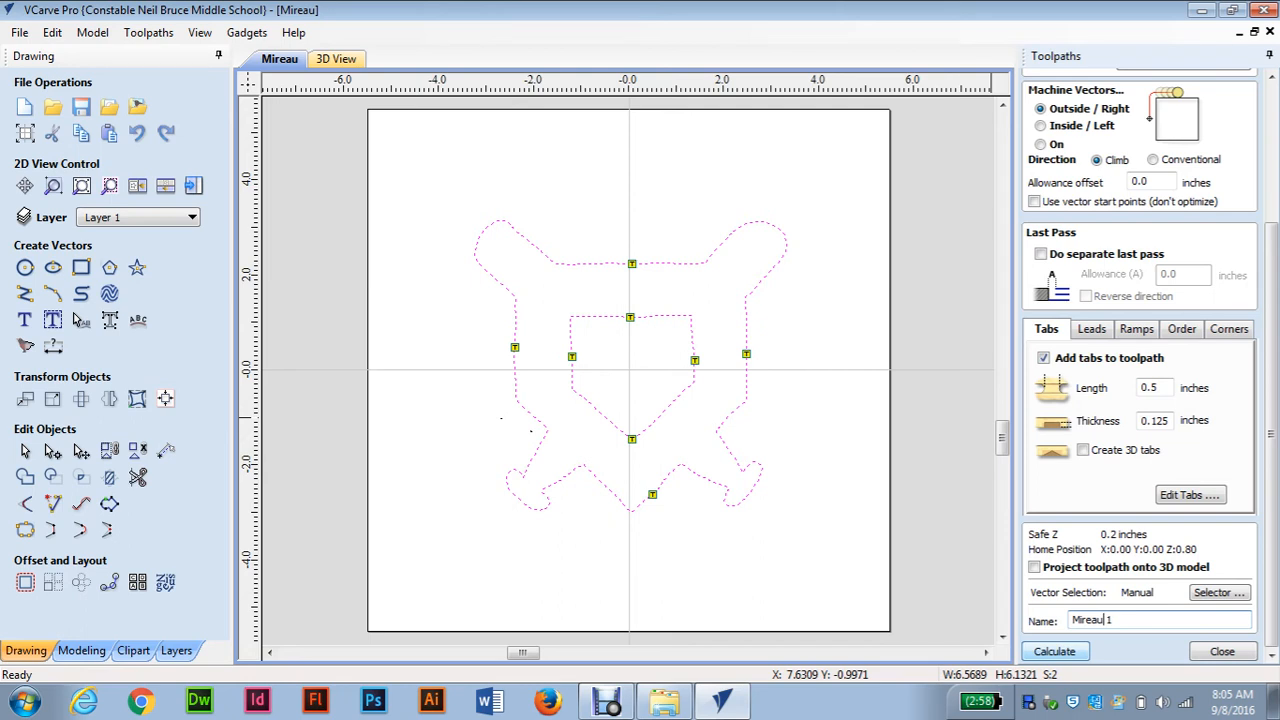
key("Return")
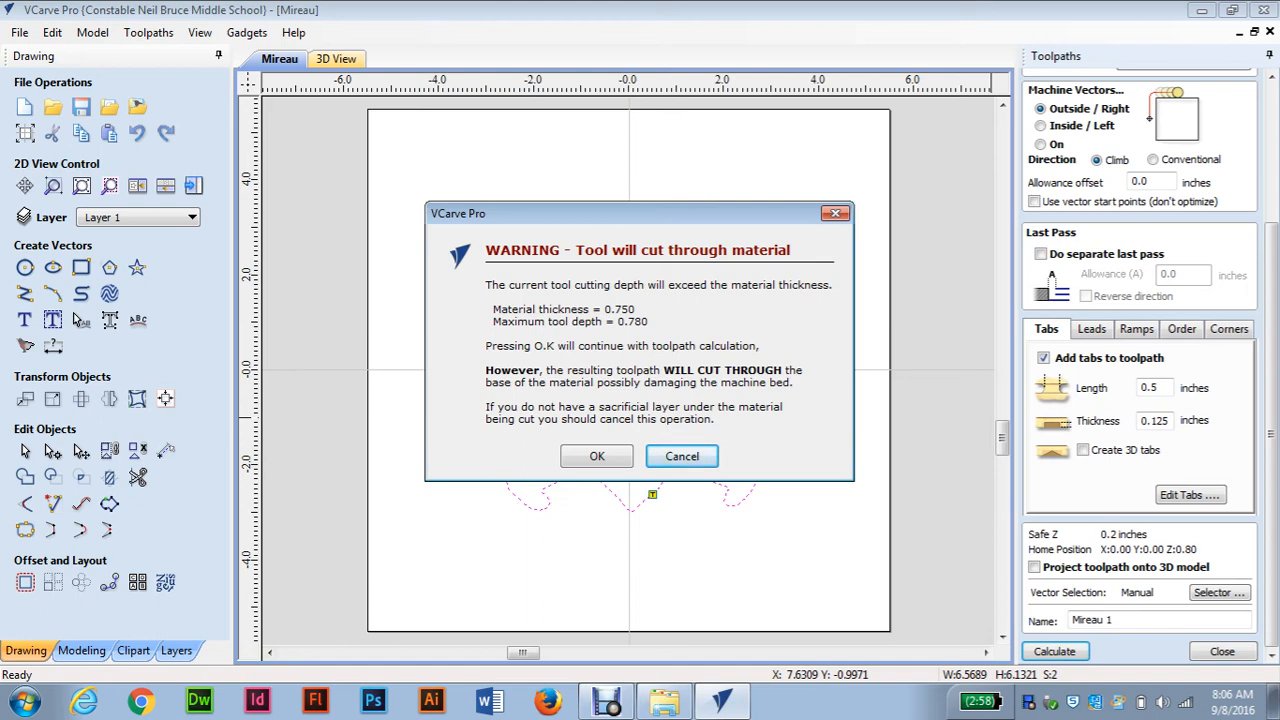
key("Return")
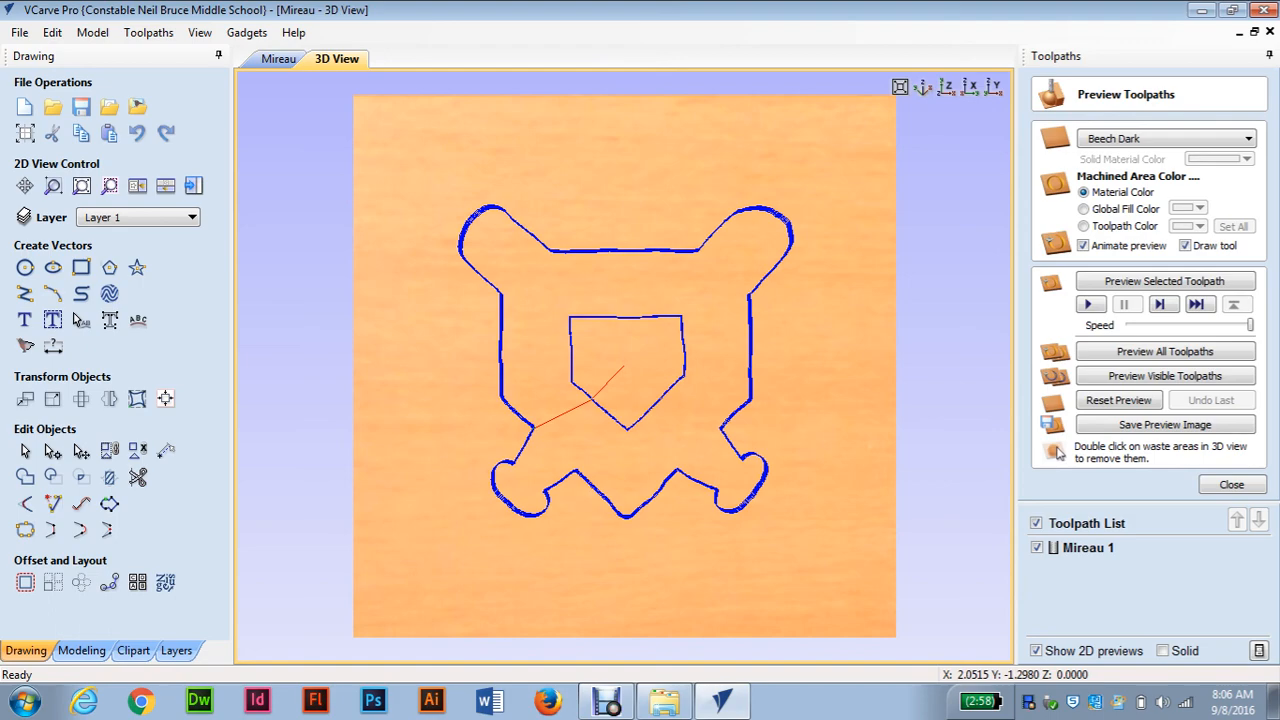
Step: Run a slowed-down cutting preview of the profile toolpath on a tilted 3D view, inspect the cuts and tabs, and close the preview
left_click_drag(790, 407, 678, 320)
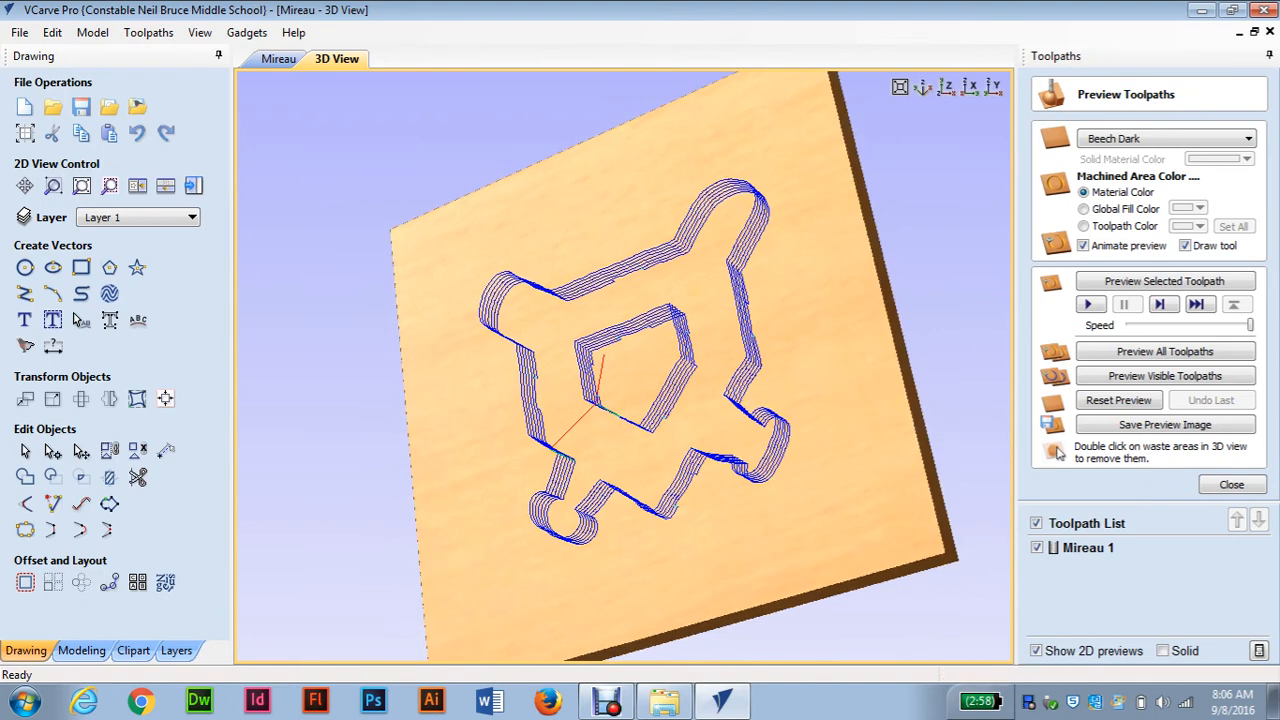
left_click_drag(1250, 325, 1210, 325)
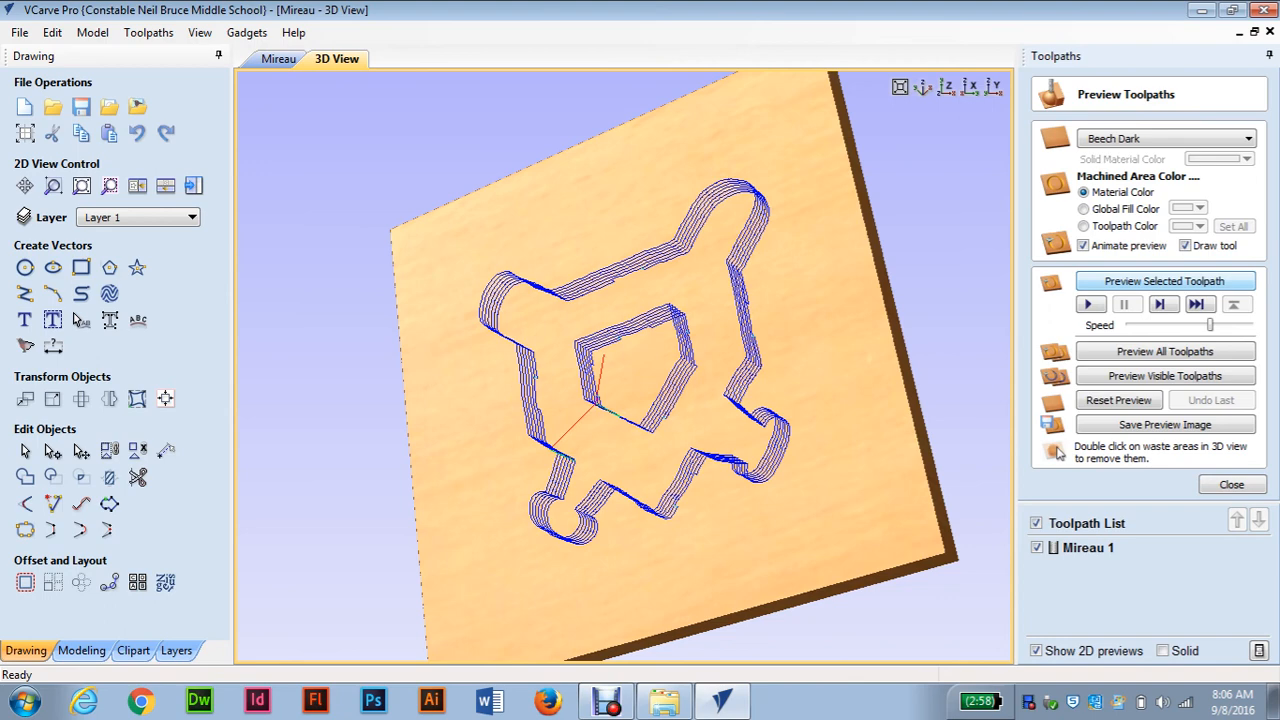
left_click(1164, 281)
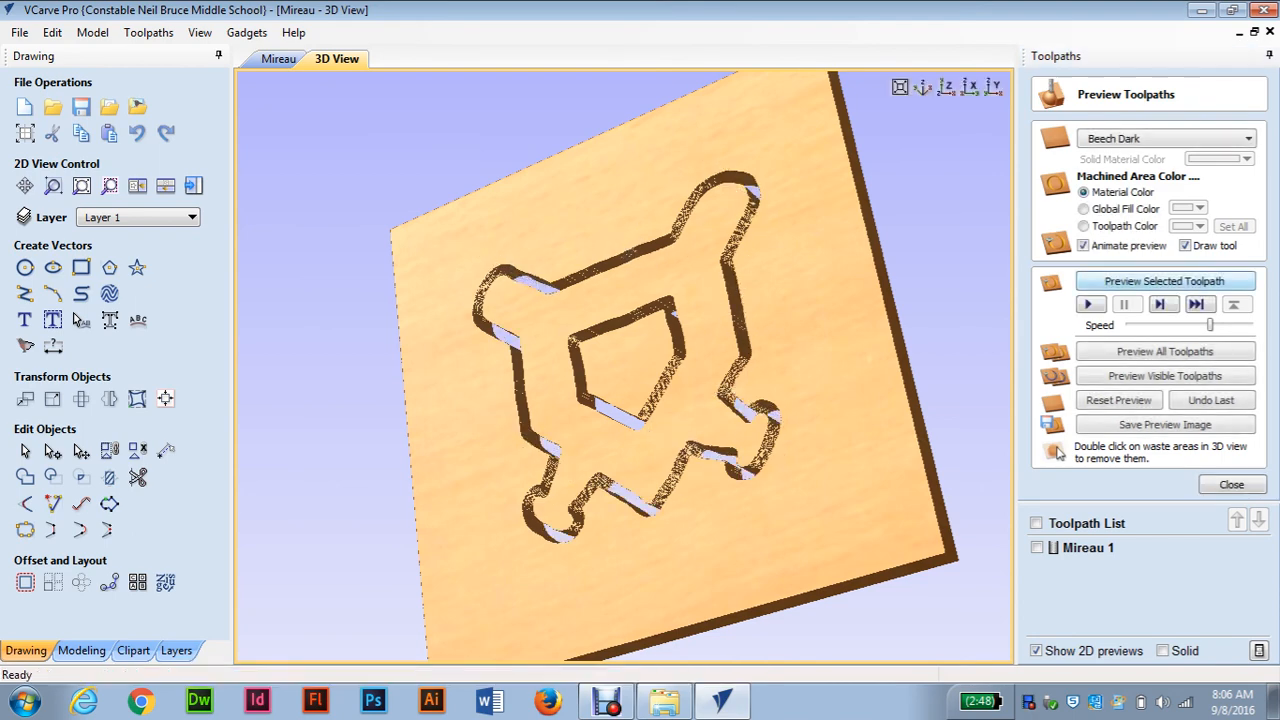
left_click_drag(735, 320, 787, 362)
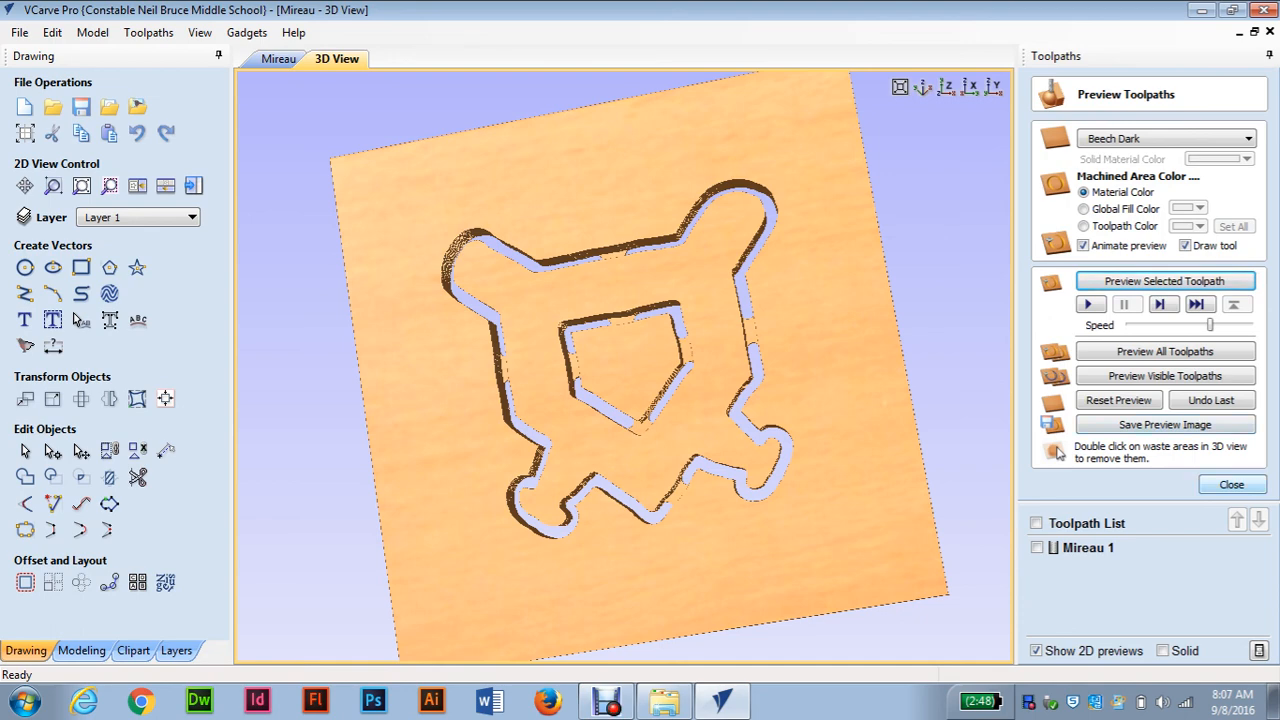
left_click(1232, 485)
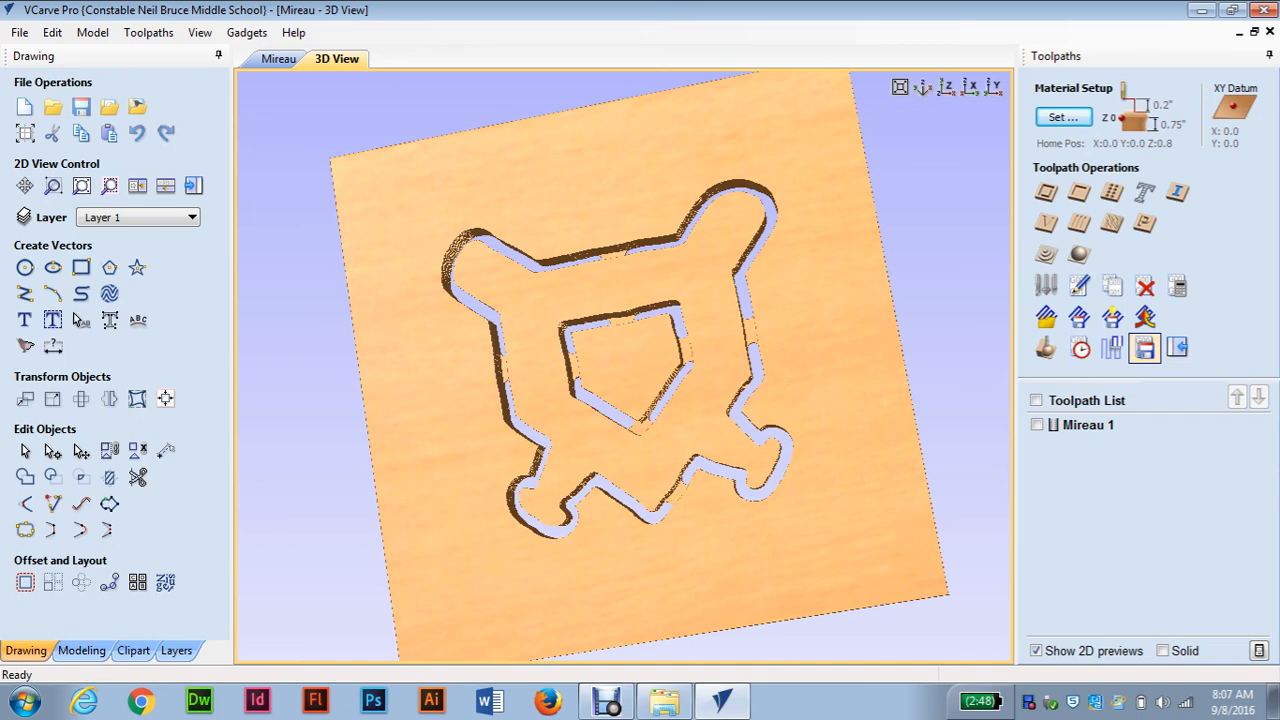
Step: Save the toolpath to the desktop as an .mmg file using the CWI Professor_Basic(*.mmg) post processor
left_click(1145, 348)
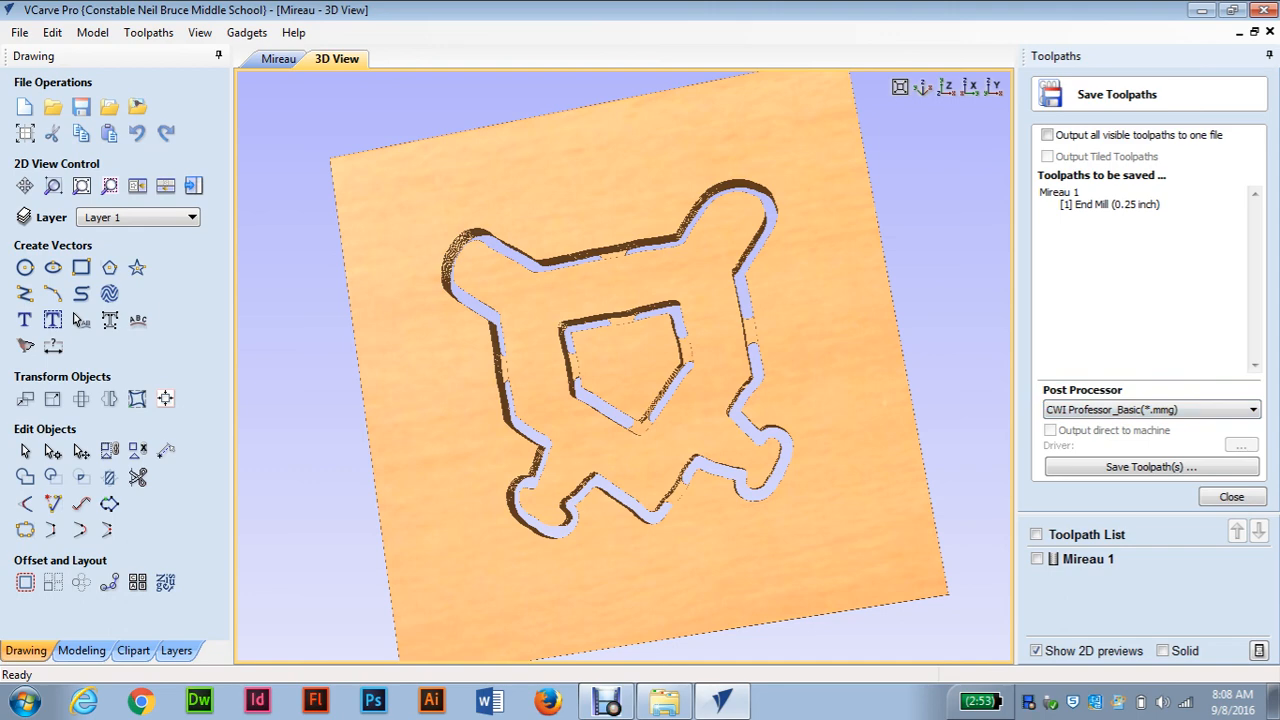
left_click(1252, 410)
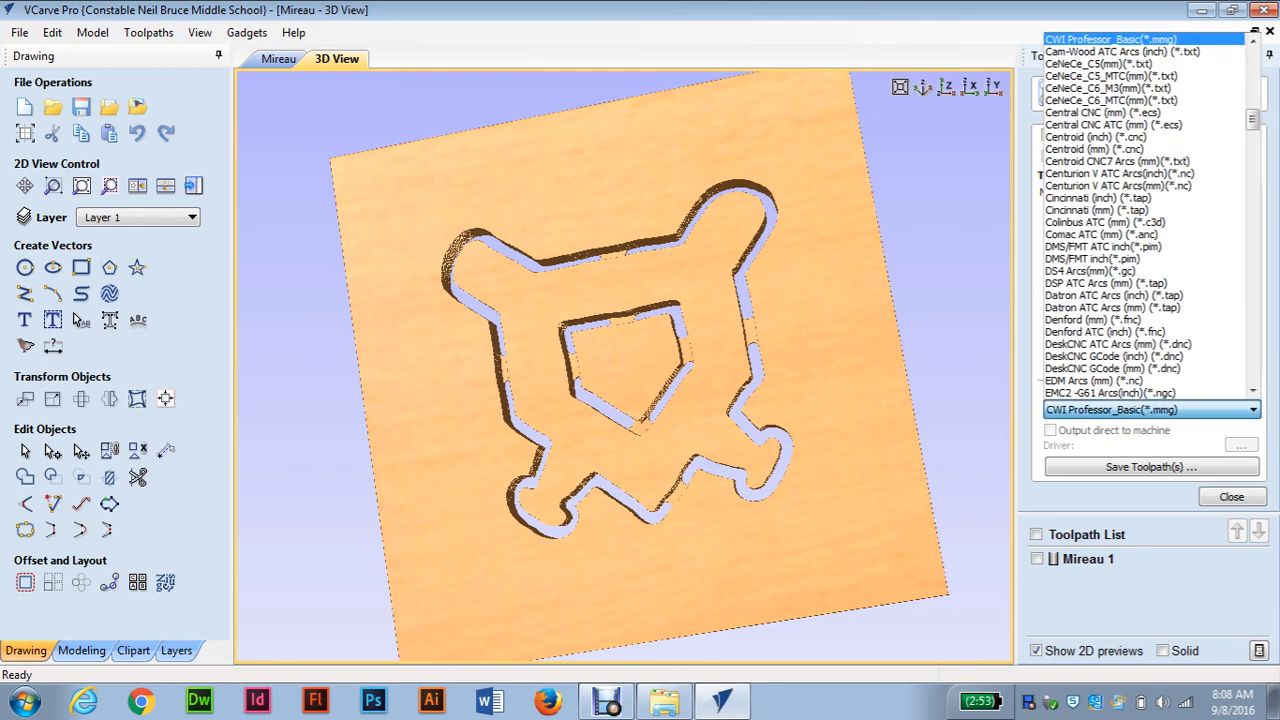
left_click(1252, 410)
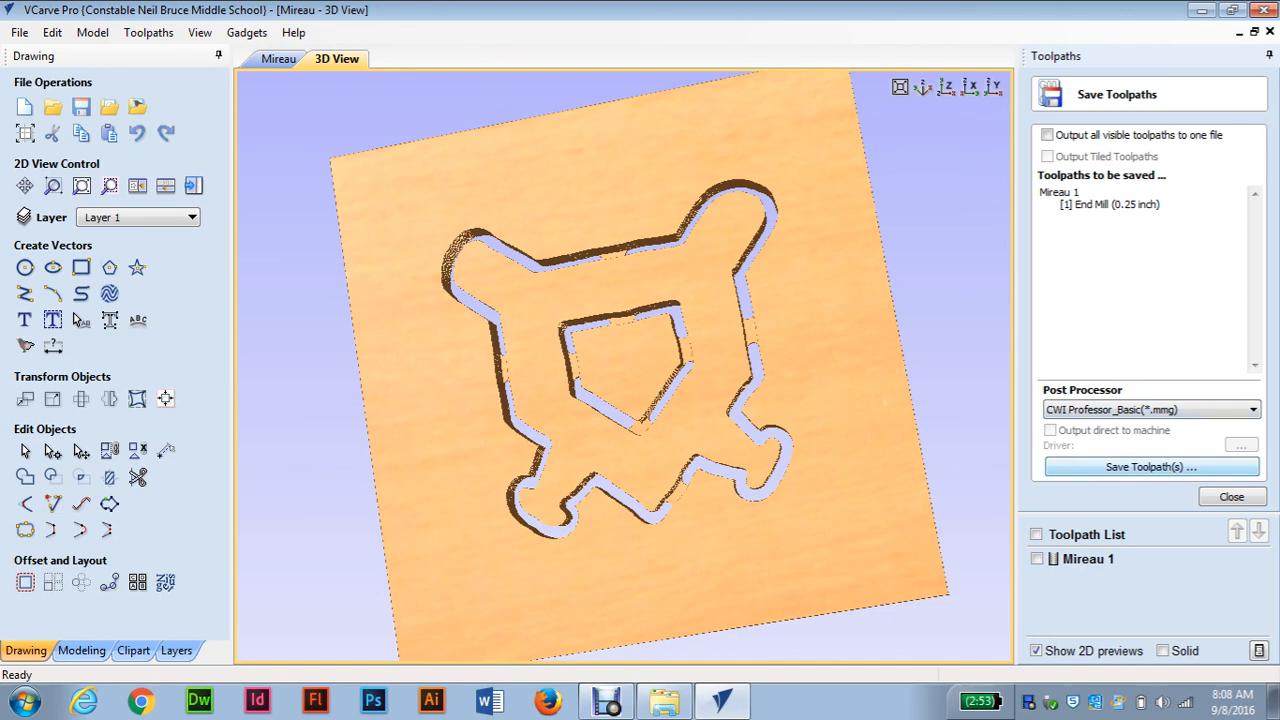
left_click(1150, 467)
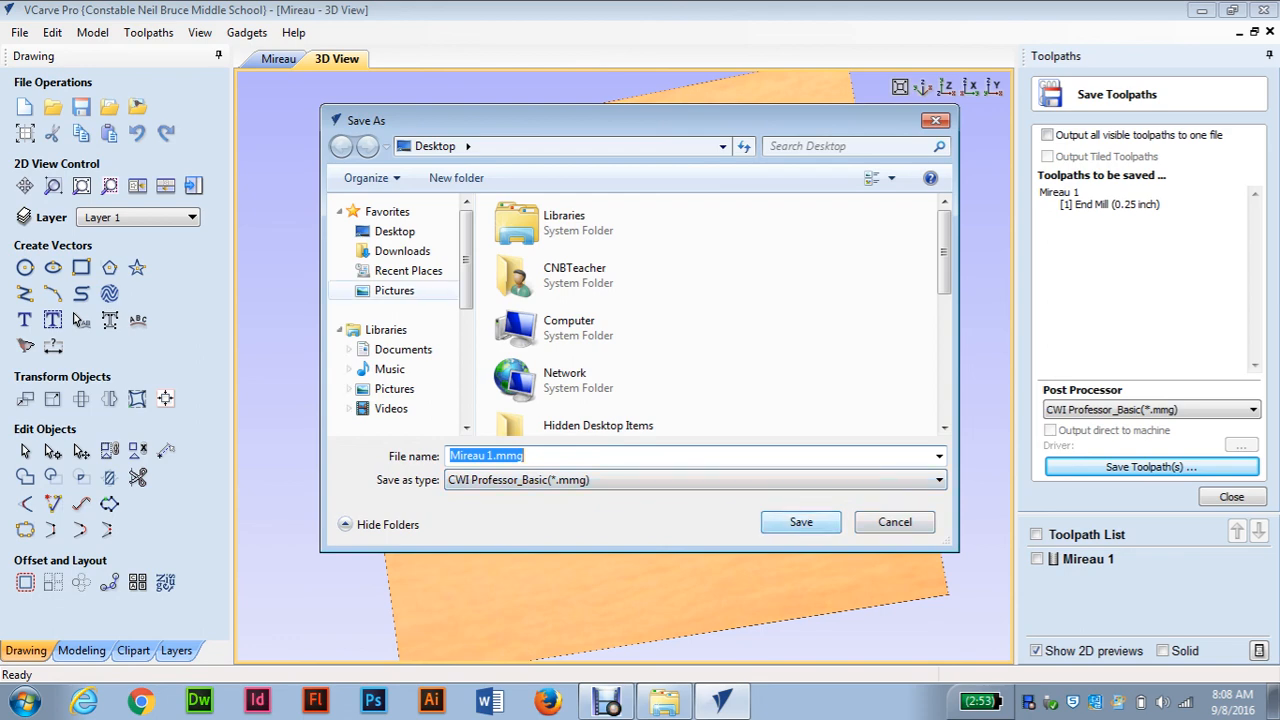
left_click(402, 251)
left_click(394, 231)
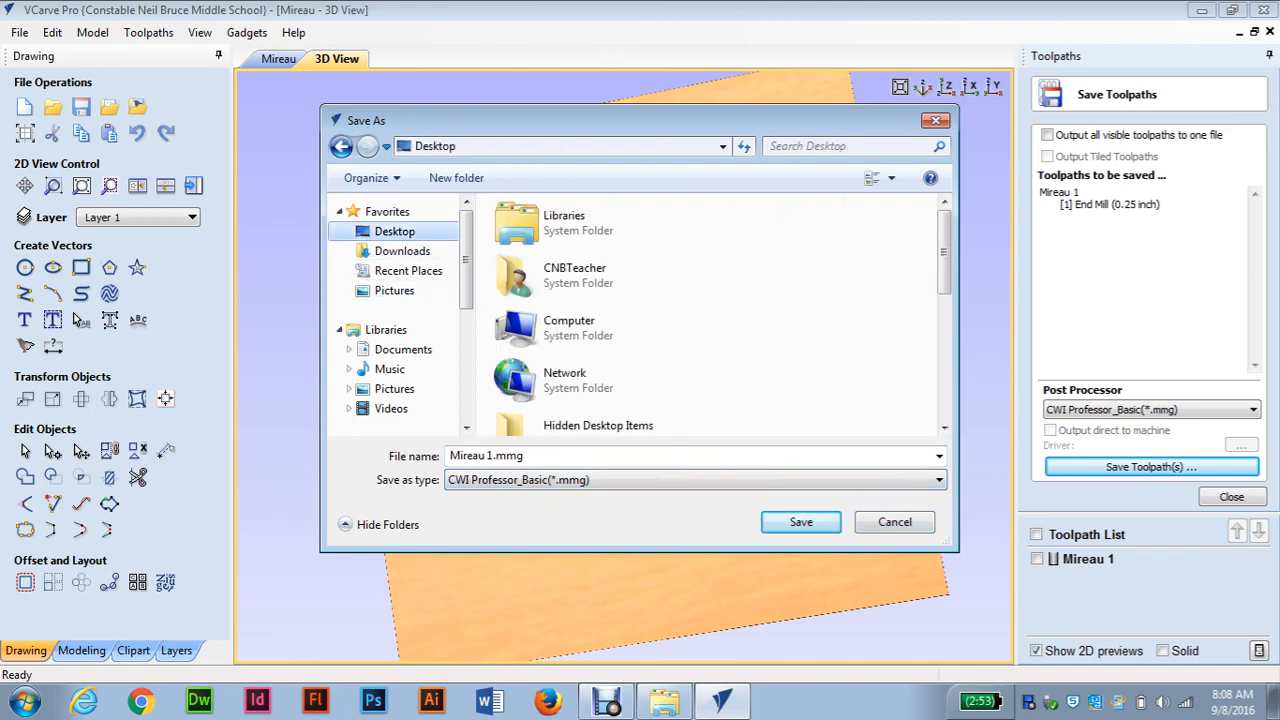
left_click(801, 522)
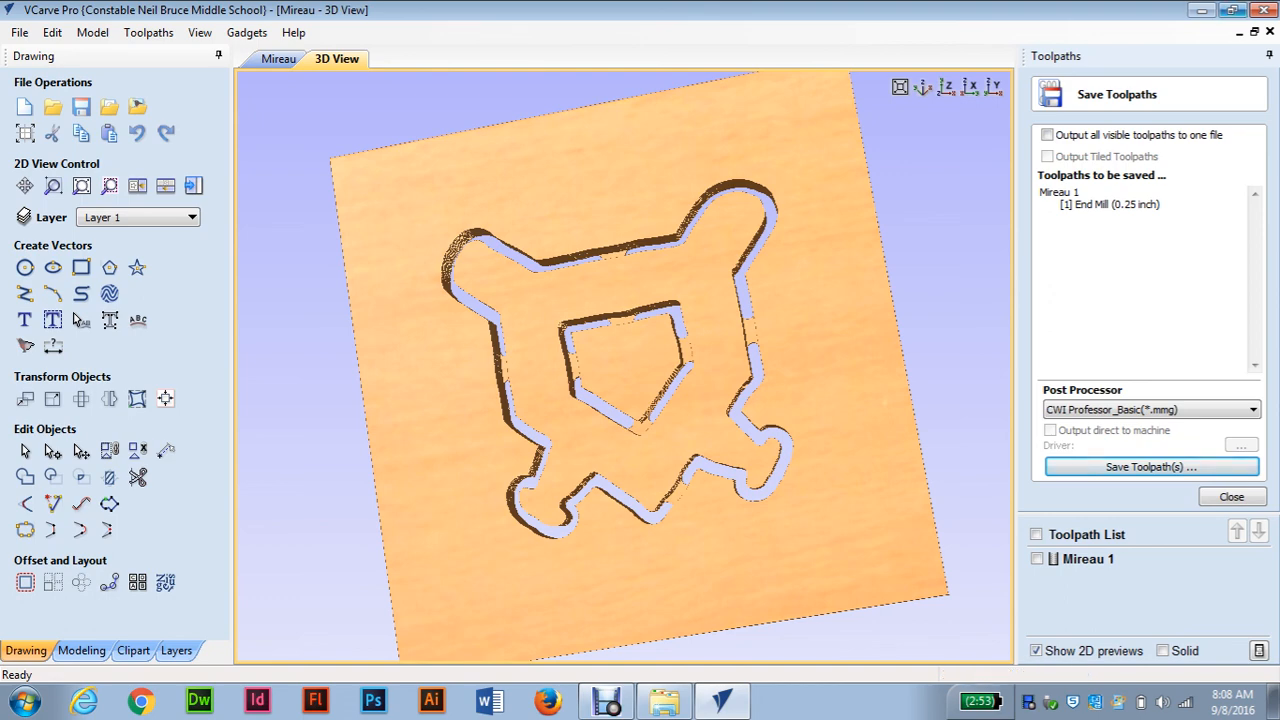
Step: Switch to the desktop and line up the scan bitmap, the .crv job file and the .mmg toolpath file in one column beside the folder window
left_click(1202, 10)
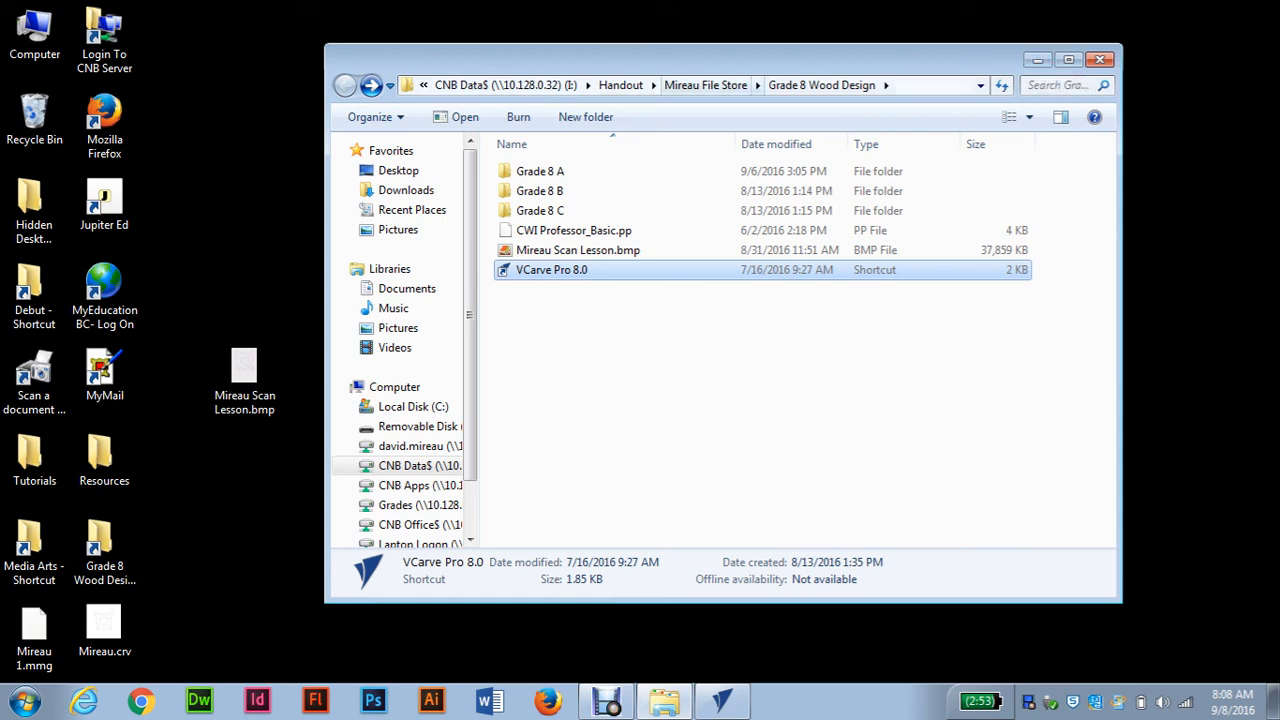
left_click_drag(700, 60, 790, 59)
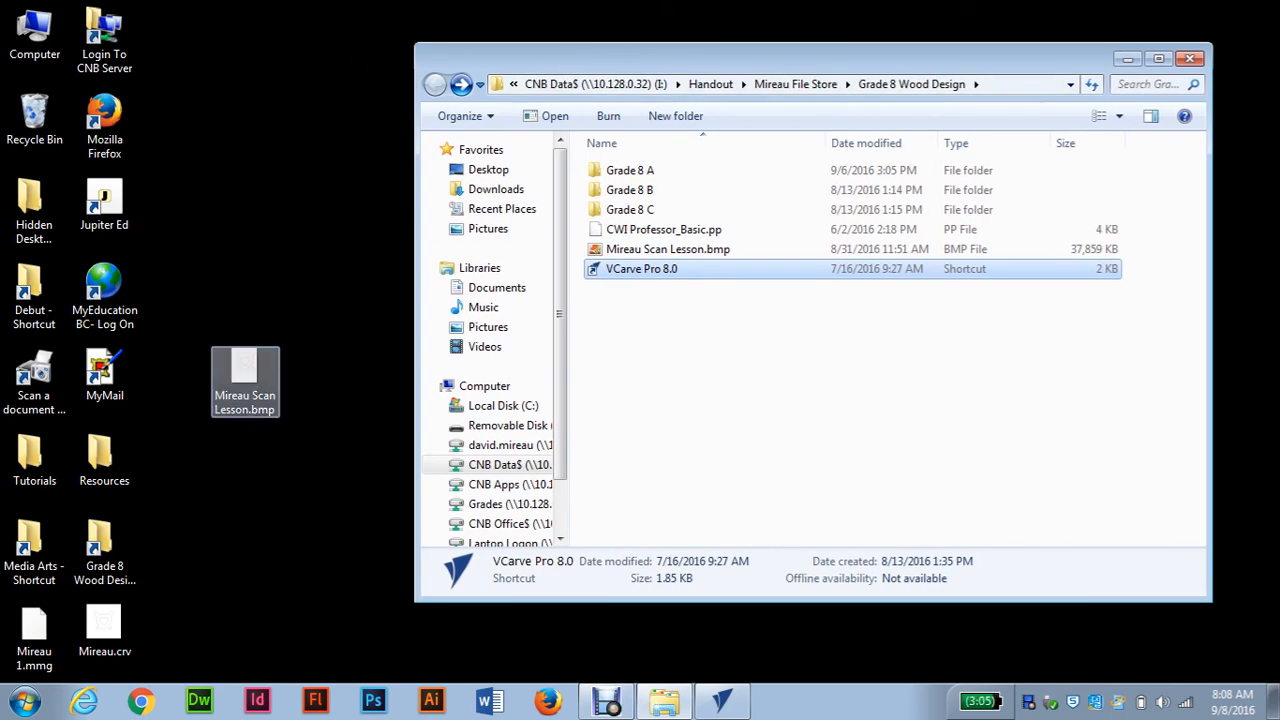
left_click_drag(244, 375, 244, 290)
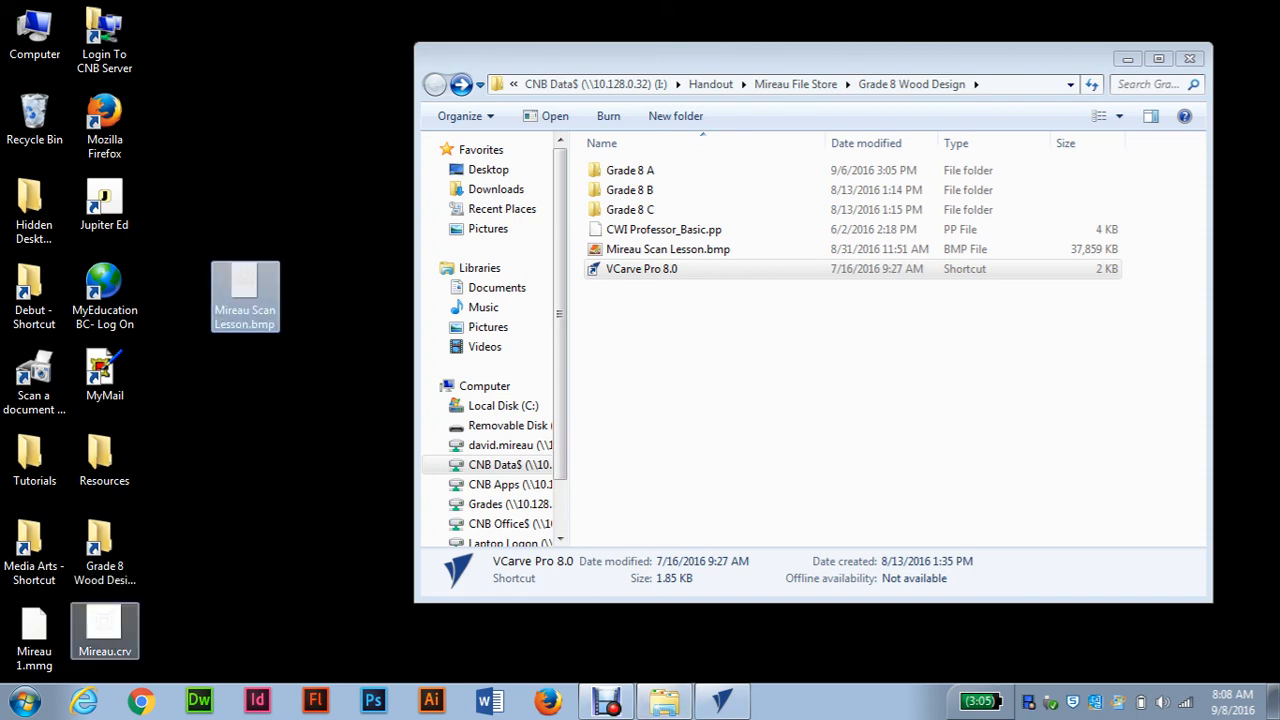
left_click(104, 628)
left_click_drag(104, 628, 245, 375)
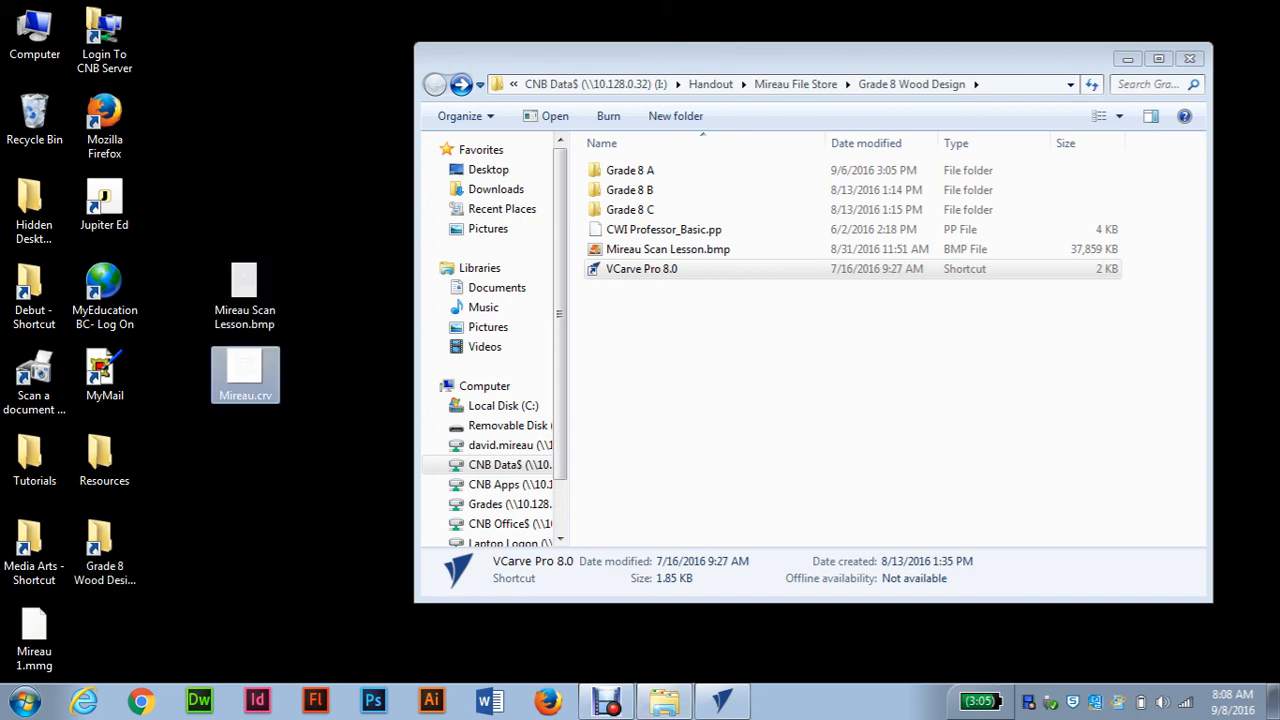
left_click(34, 636)
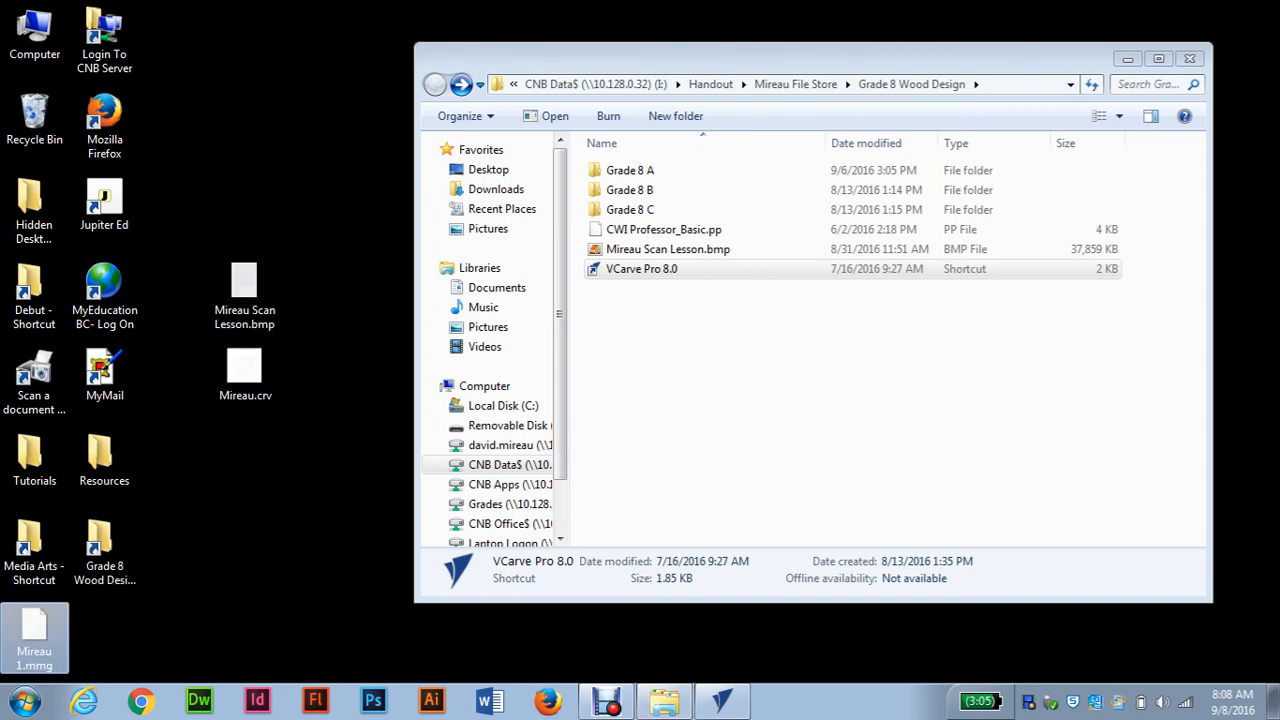
left_click_drag(34, 636, 245, 465)
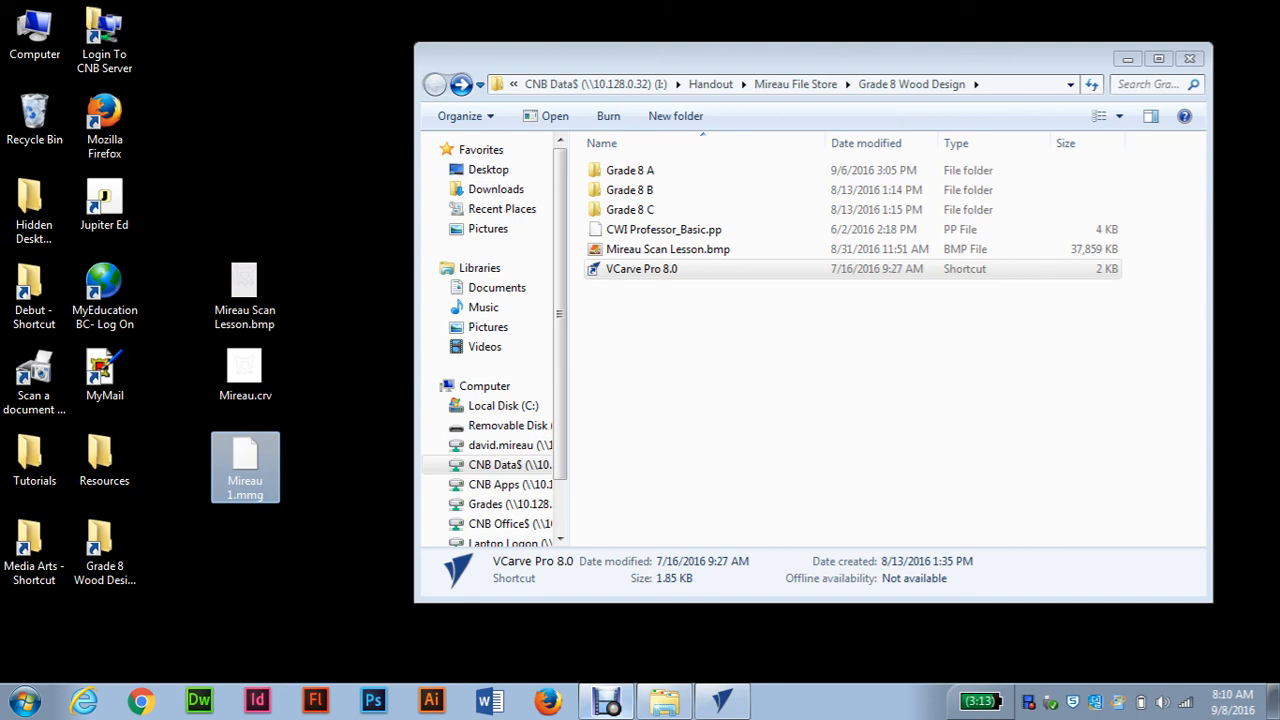
left_click(606, 701)
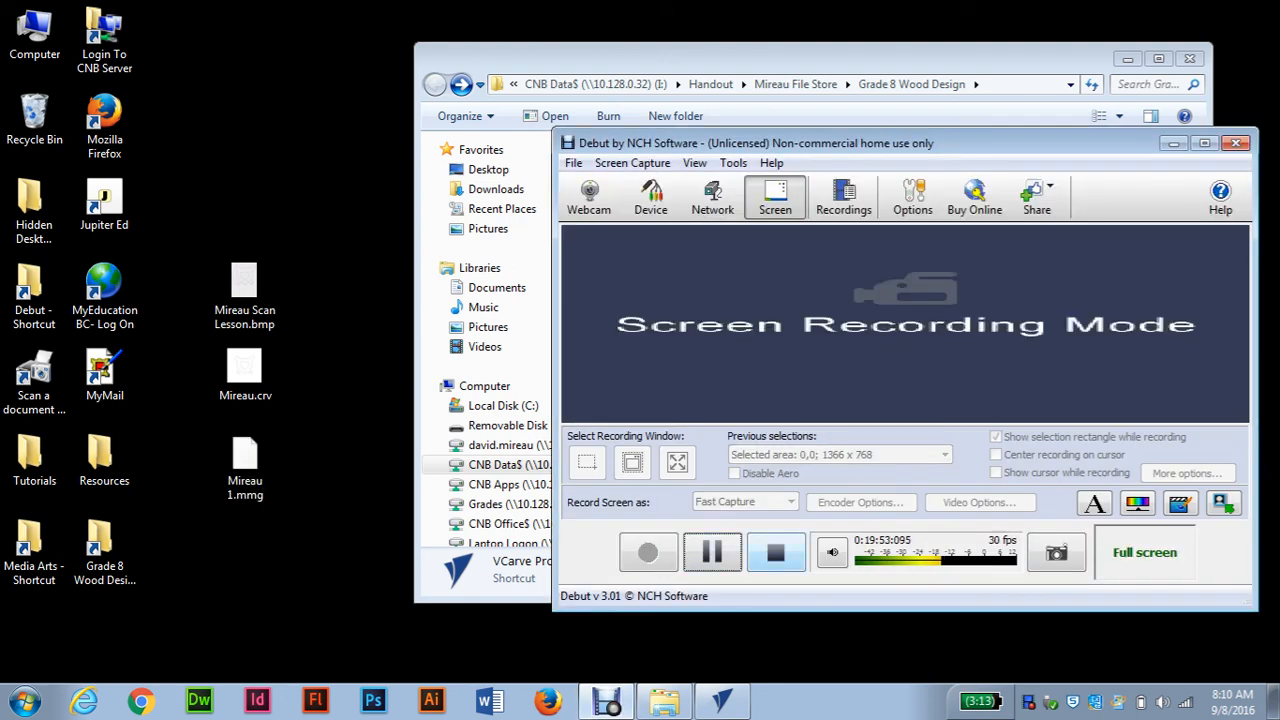